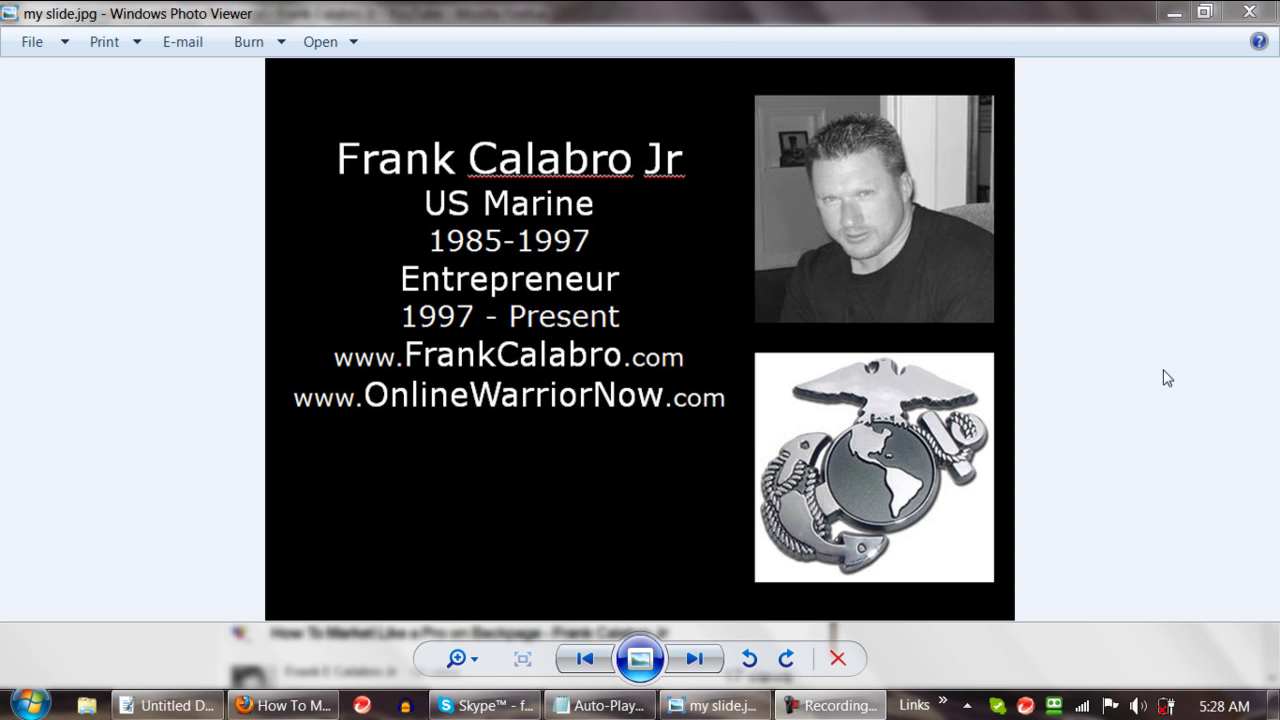
Reveal the YouTube page and show the video's Share > Embed iframe code
{"action": "left_click", "coordinate": [1173, 12]}
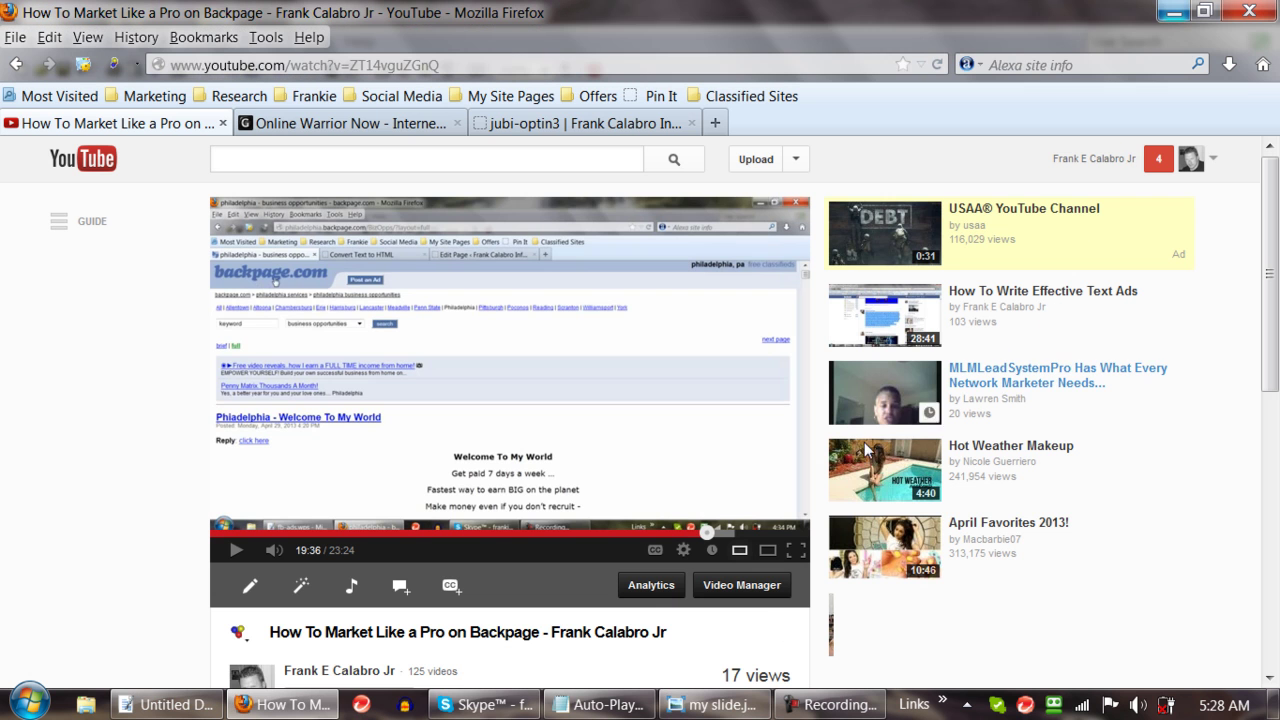
{"action": "scroll", "coordinate": [122, 468], "scroll_direction": "down", "scroll_amount": 2}
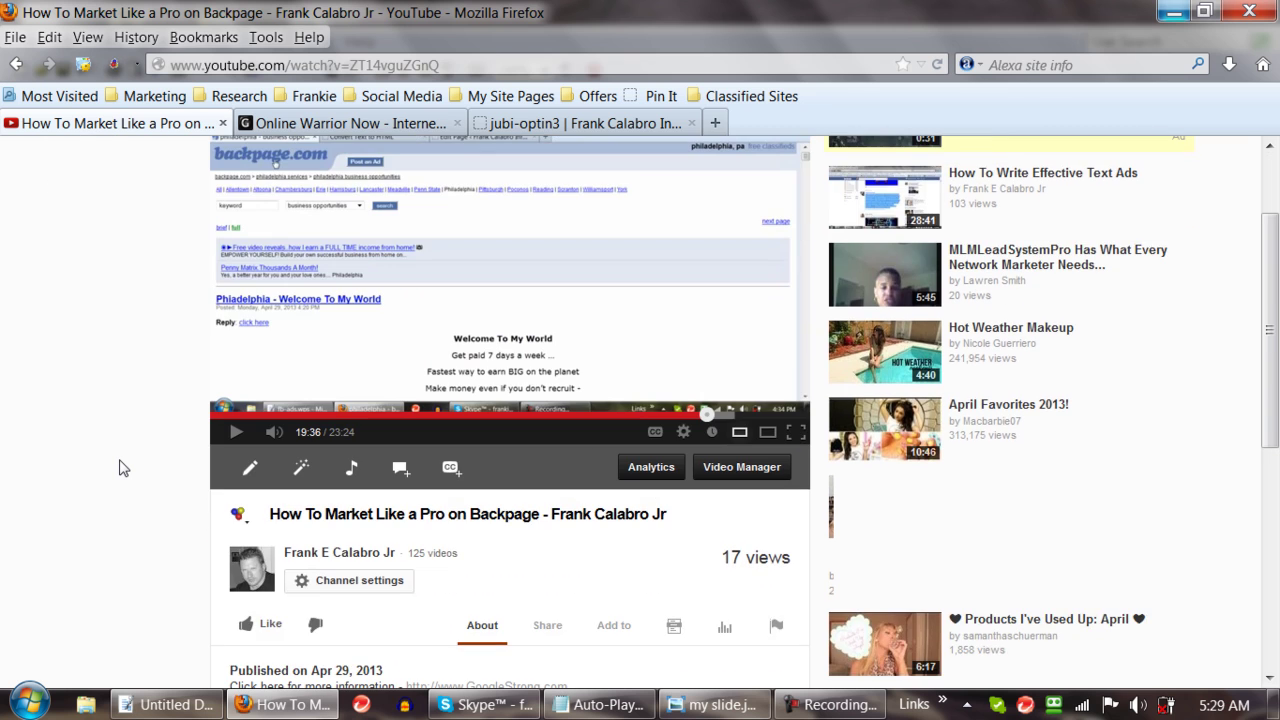
{"action": "scroll", "coordinate": [122, 468], "scroll_direction": "up", "scroll_amount": 2}
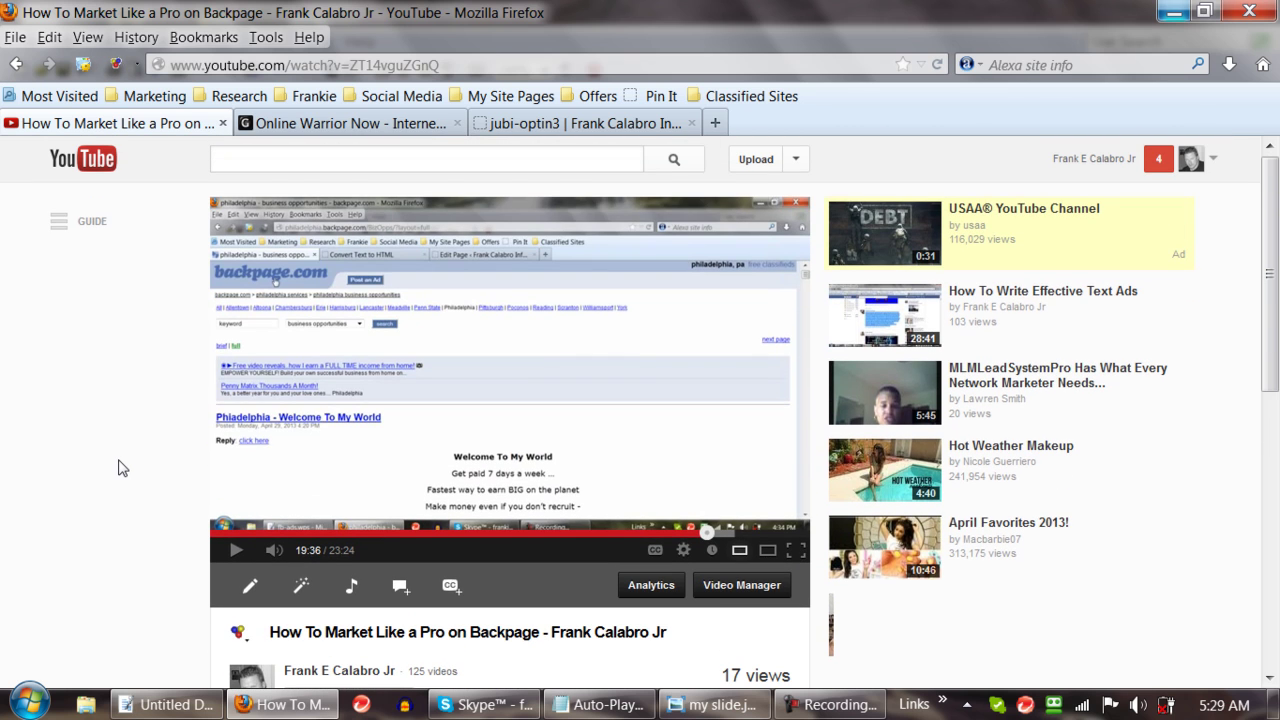
{"action": "scroll", "coordinate": [120, 466], "scroll_direction": "down", "scroll_amount": 2}
{"action": "scroll", "coordinate": [120, 466], "scroll_direction": "down", "scroll_amount": 6}
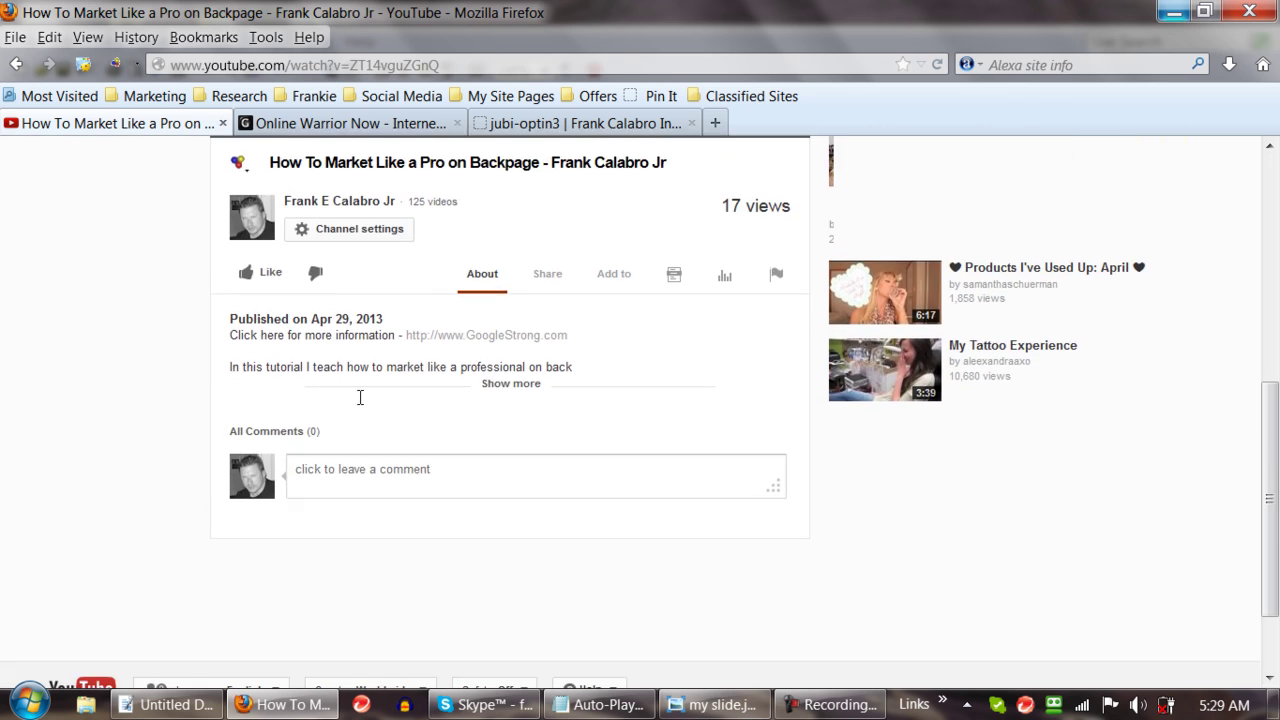
{"action": "left_click", "coordinate": [548, 274]}
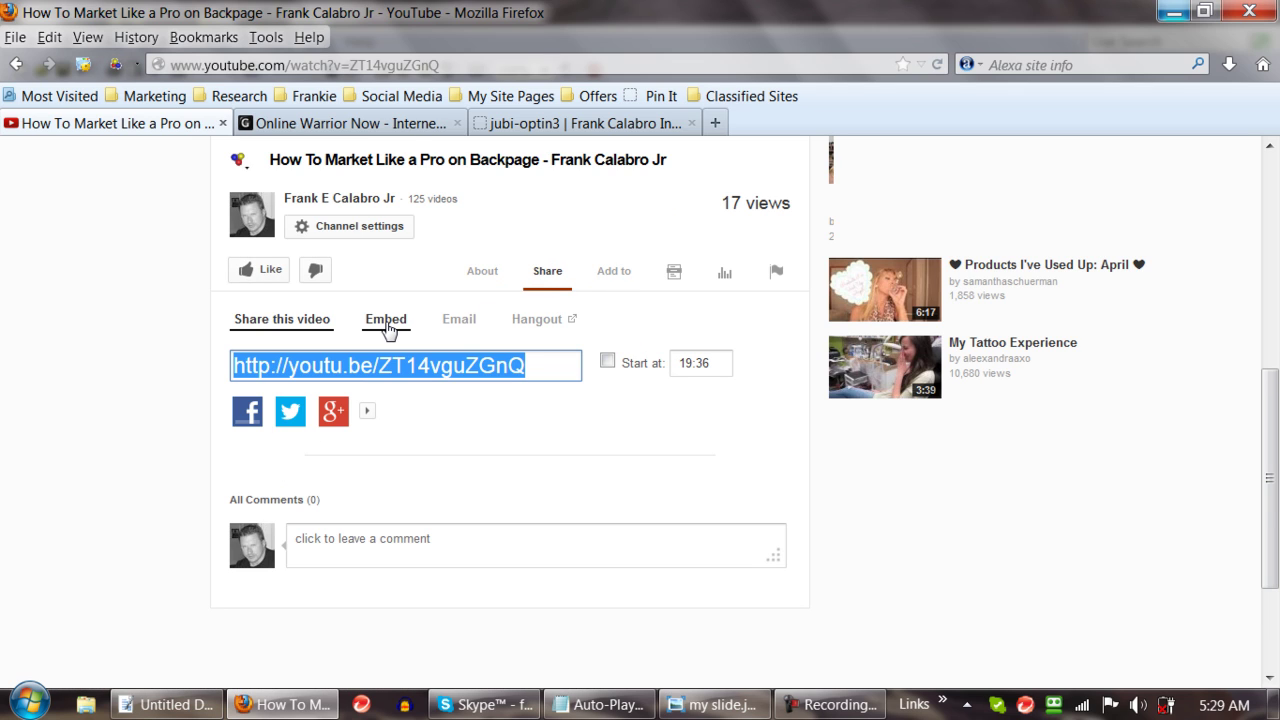
{"action": "left_click", "coordinate": [388, 326]}
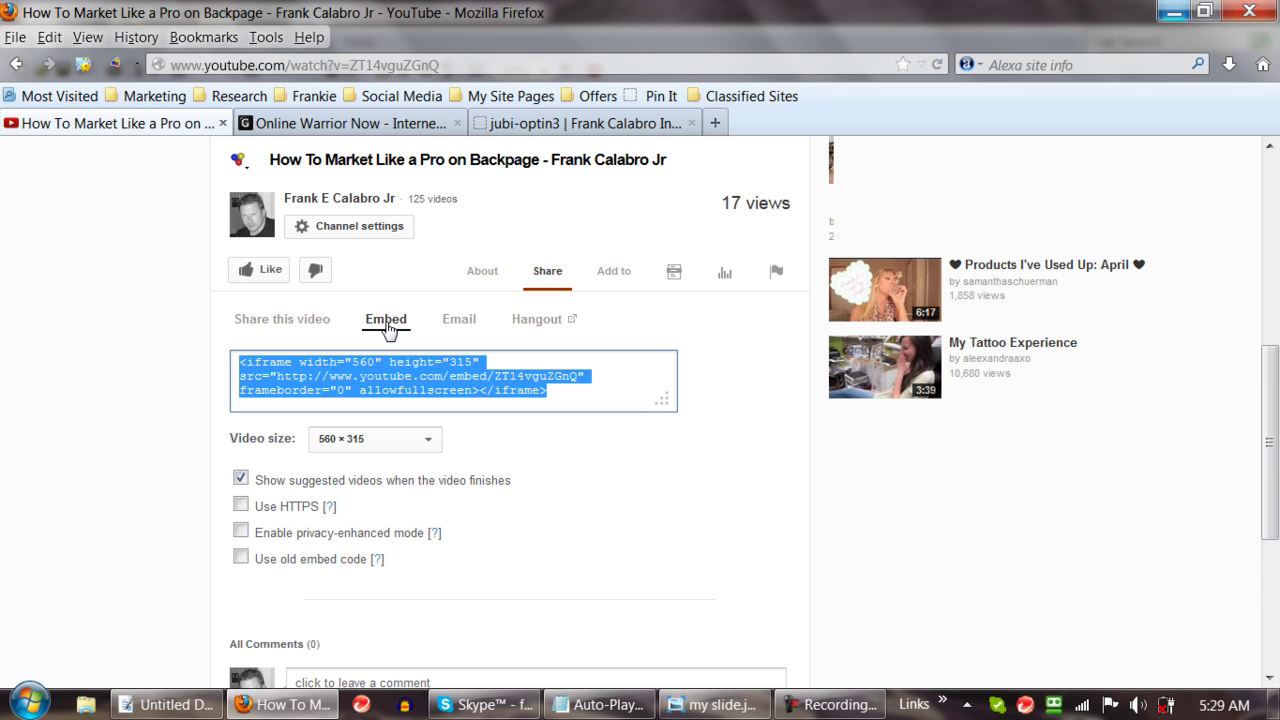
Turn off suggested videos, choose the 640 × 360 embed size, and zoom the page in
{"action": "left_click", "coordinate": [241, 482]}
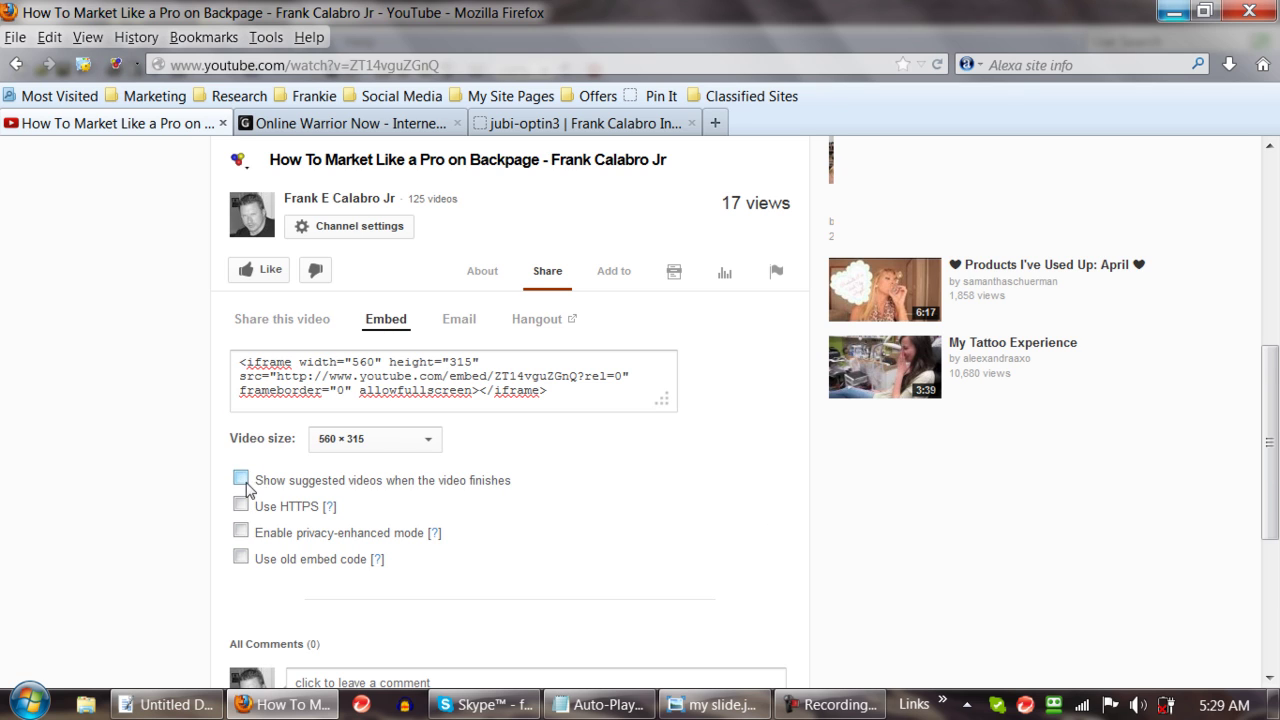
{"action": "left_click", "coordinate": [425, 446]}
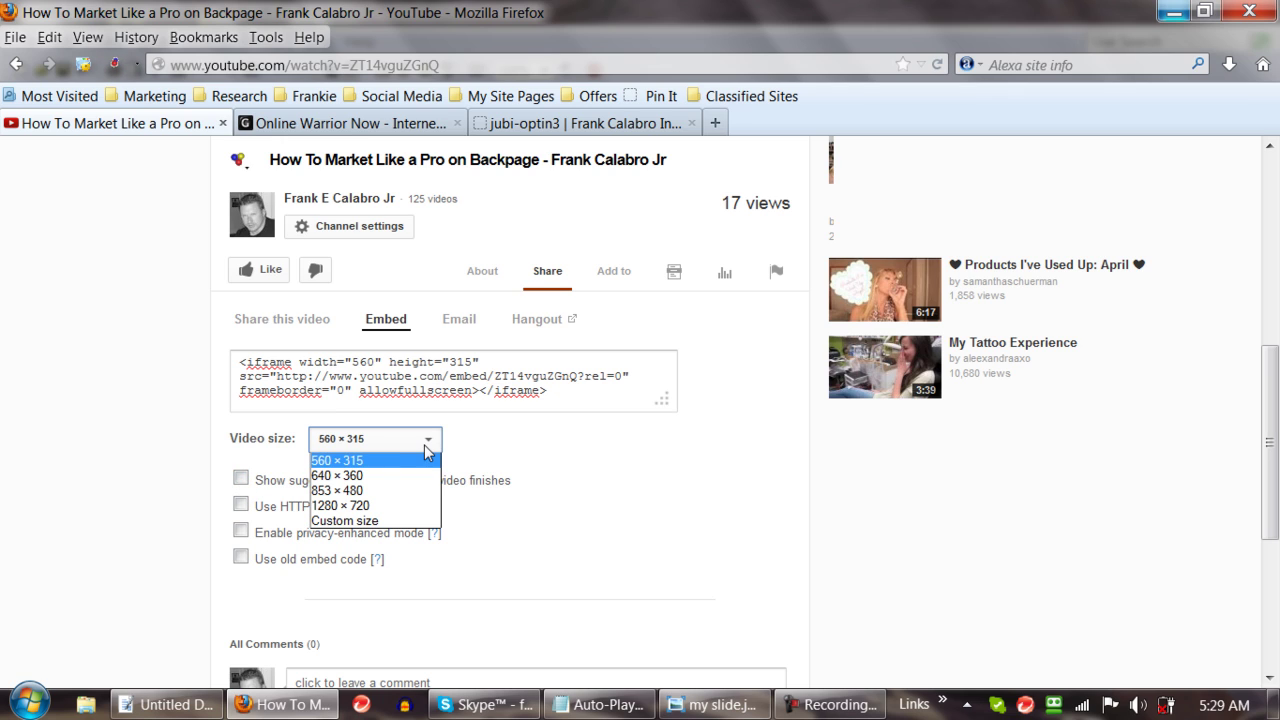
{"action": "left_click", "coordinate": [375, 477]}
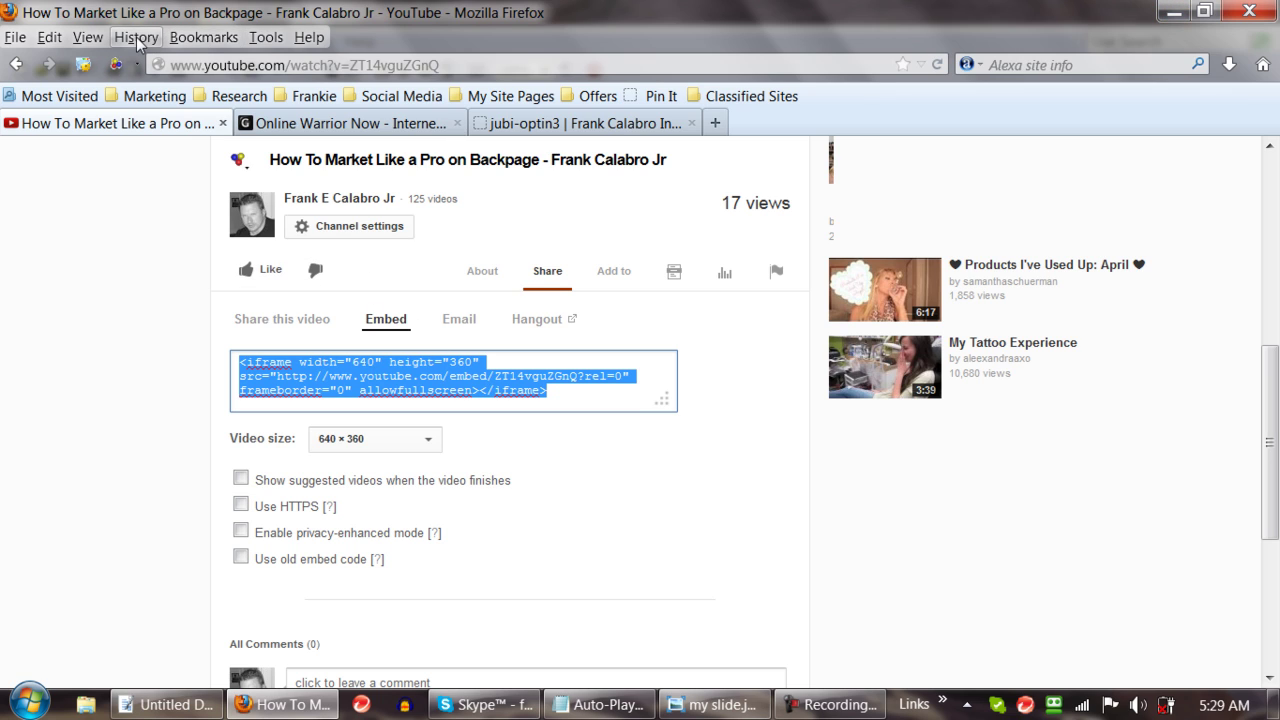
{"action": "left_click", "coordinate": [87, 39]}
{"action": "mouse_move", "coordinate": [121, 114]}
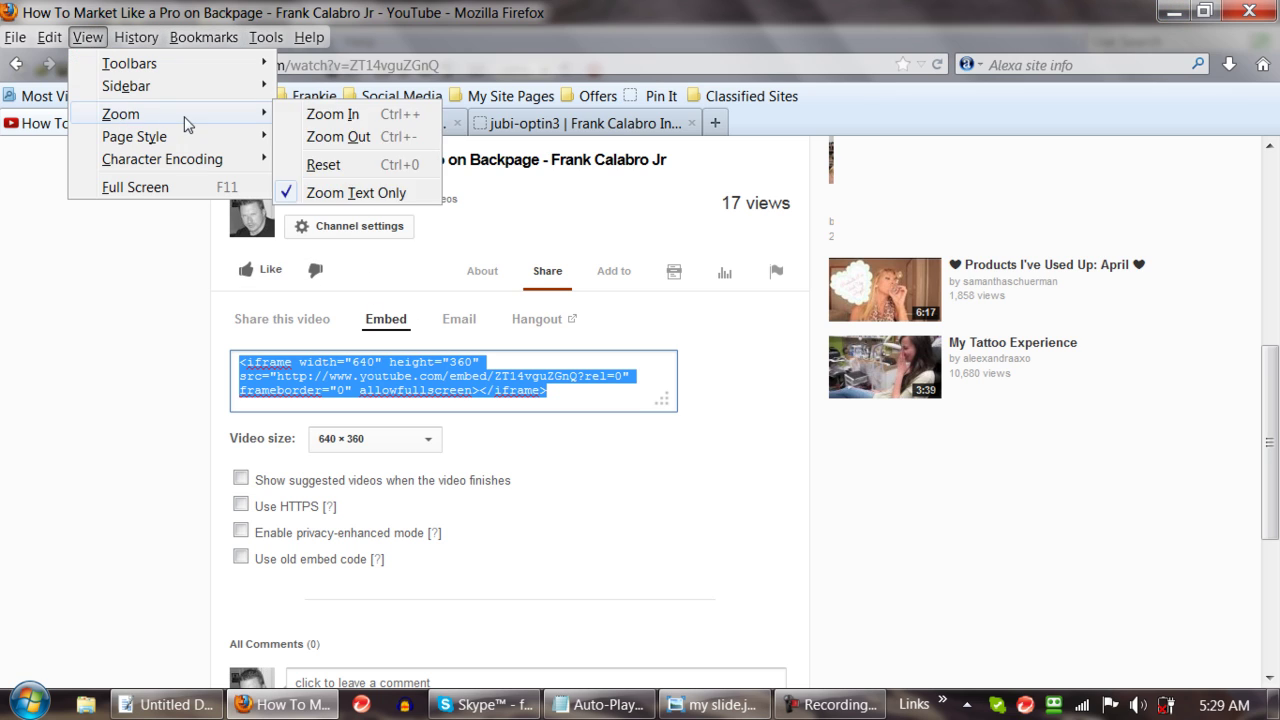
{"action": "left_click", "coordinate": [252, 122]}
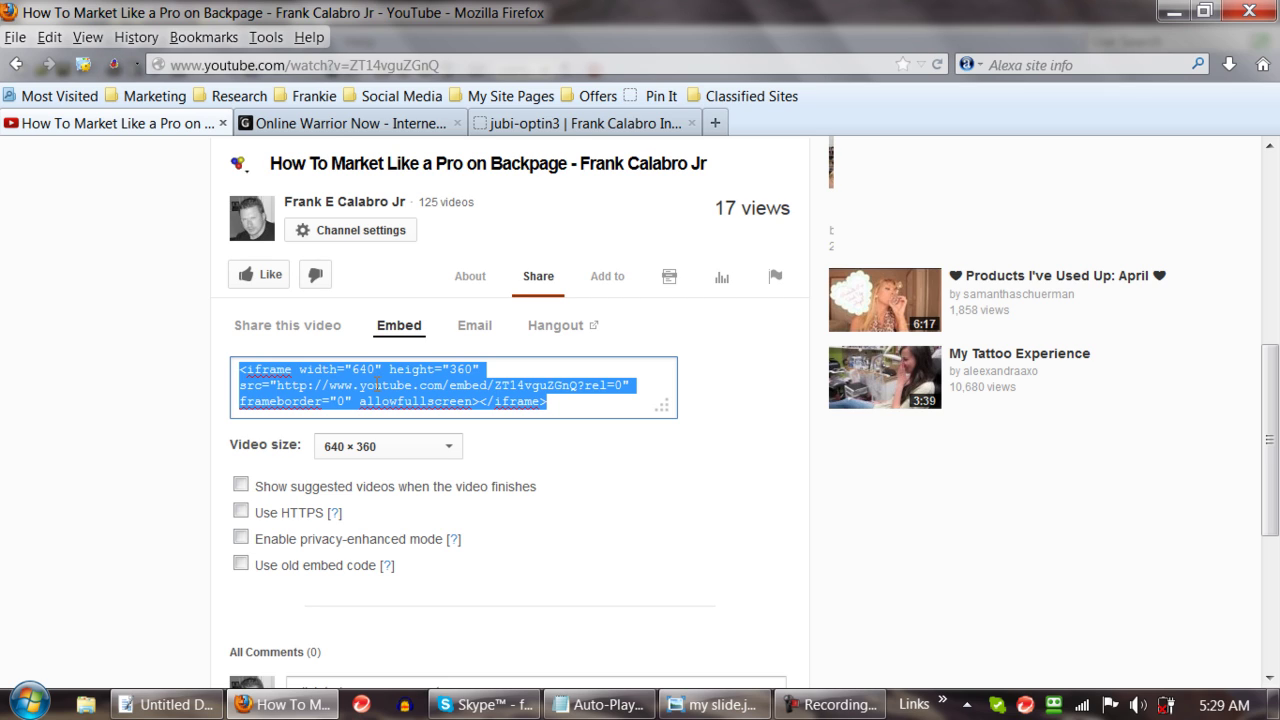
Reload the jubi-optin3 landing page tab so its JubiRev video plays
{"action": "left_click", "coordinate": [577, 125]}
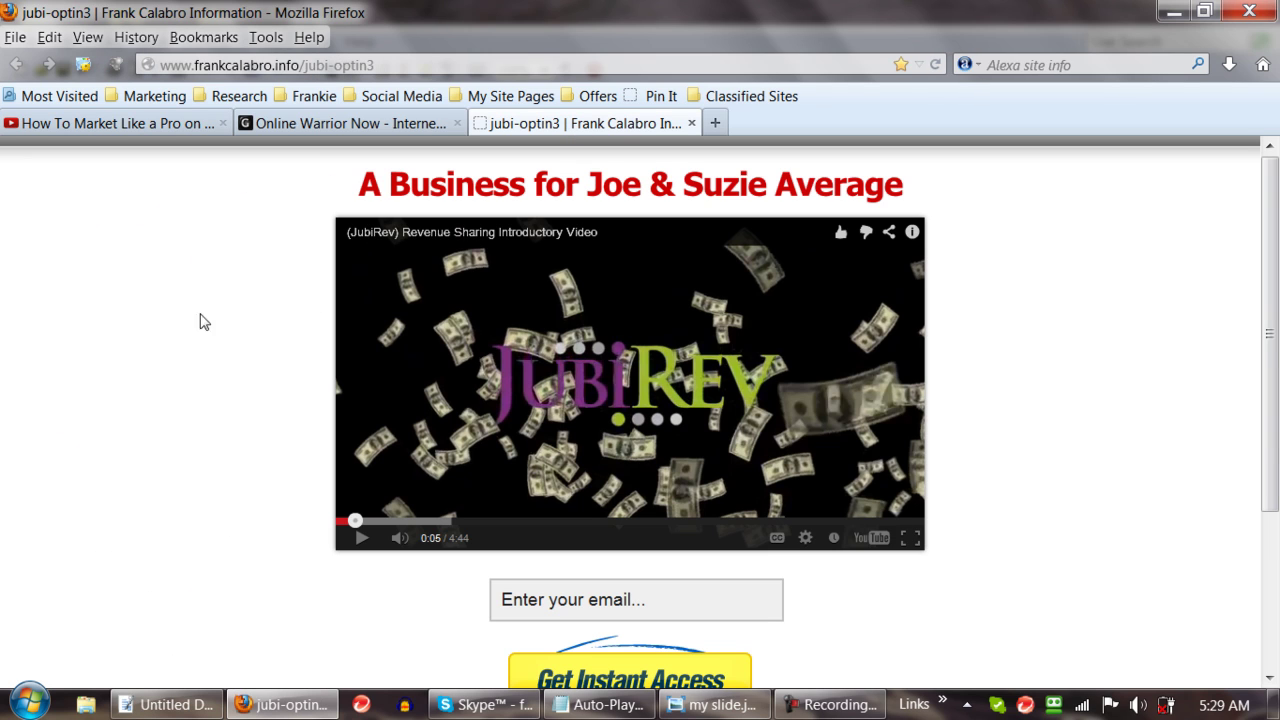
{"action": "left_click", "coordinate": [937, 63]}
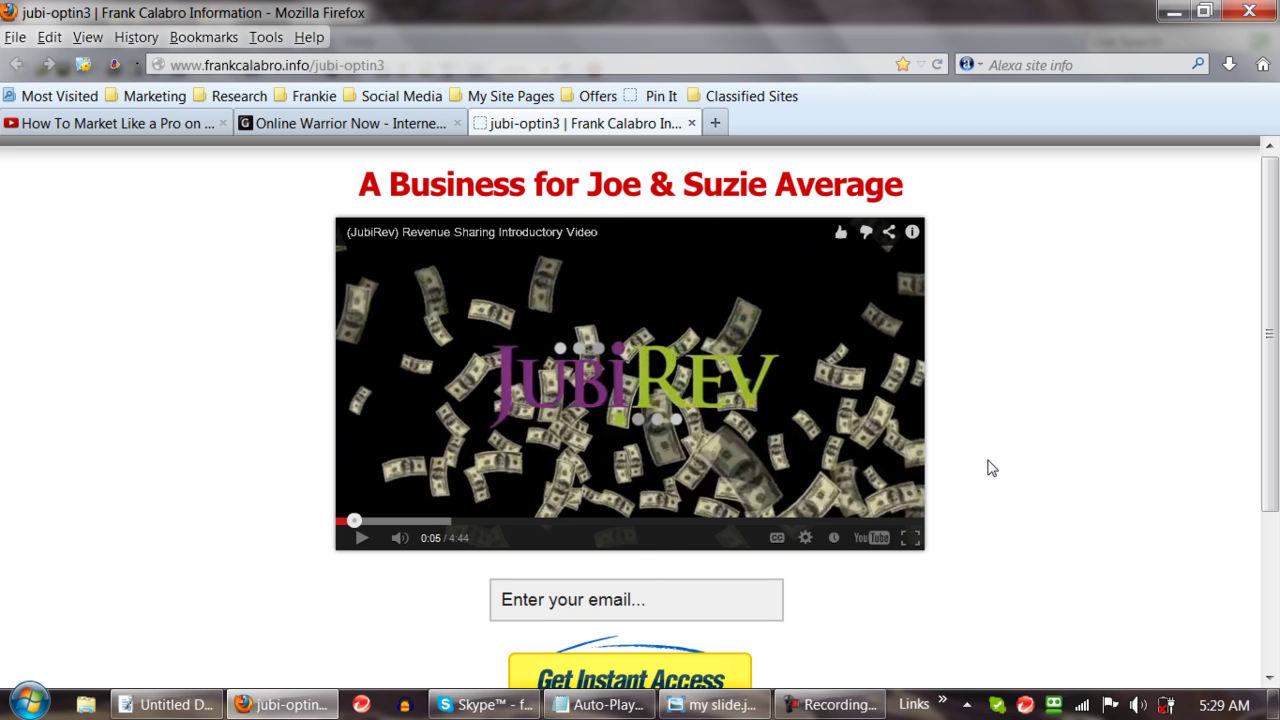
{"action": "mouse_move", "coordinate": [600, 704]}
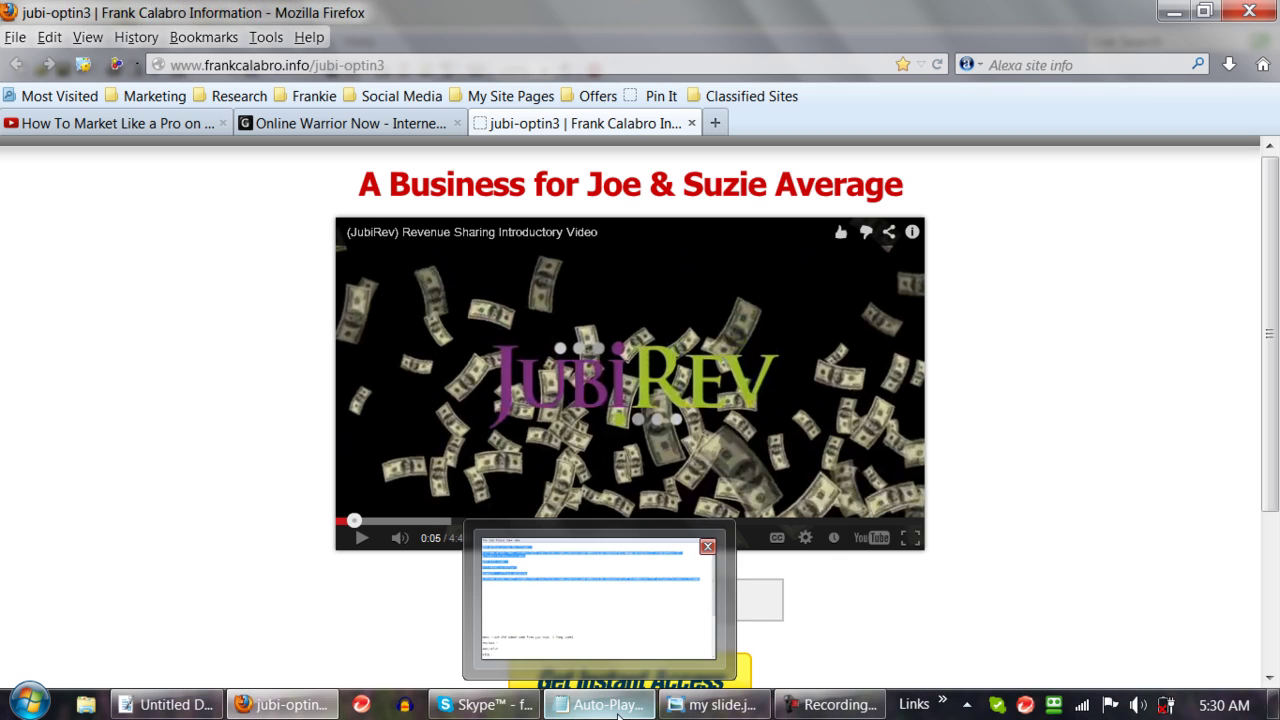
Hide the Notepad notes and bring the Works code-notes document forward
{"action": "left_click", "coordinate": [617, 705]}
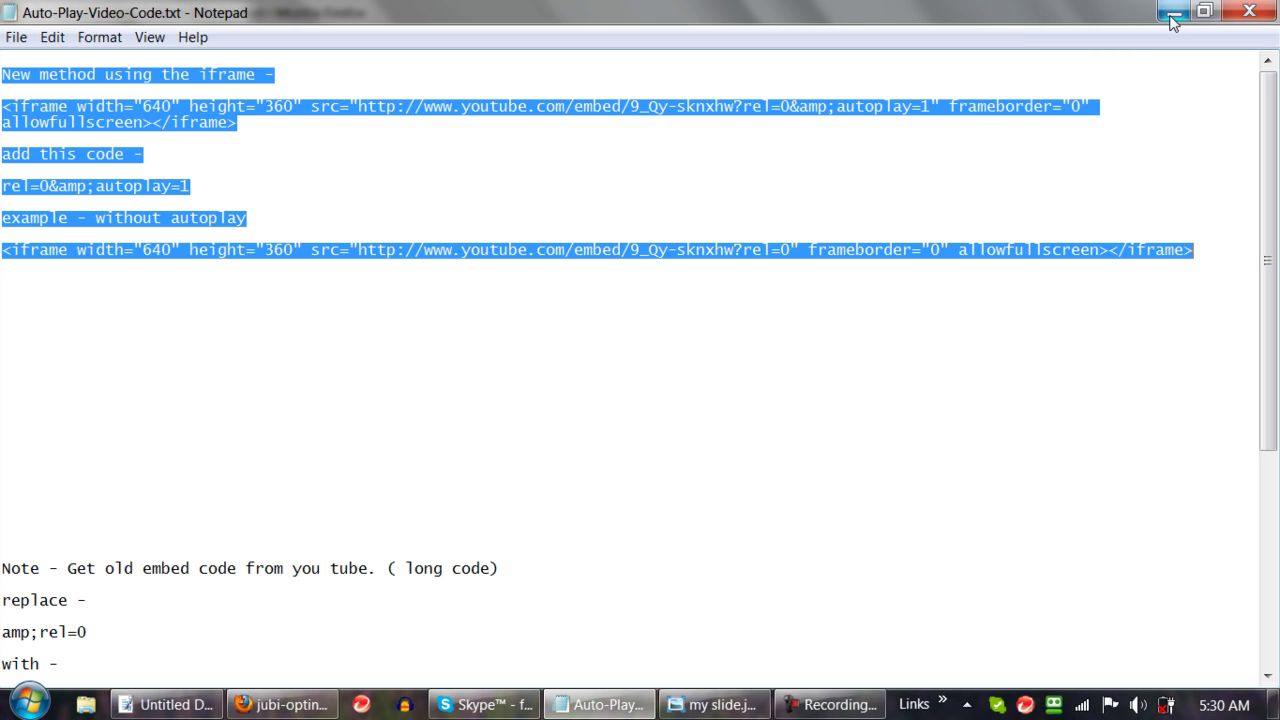
{"action": "left_click", "coordinate": [1173, 12]}
{"action": "left_click", "coordinate": [165, 705]}
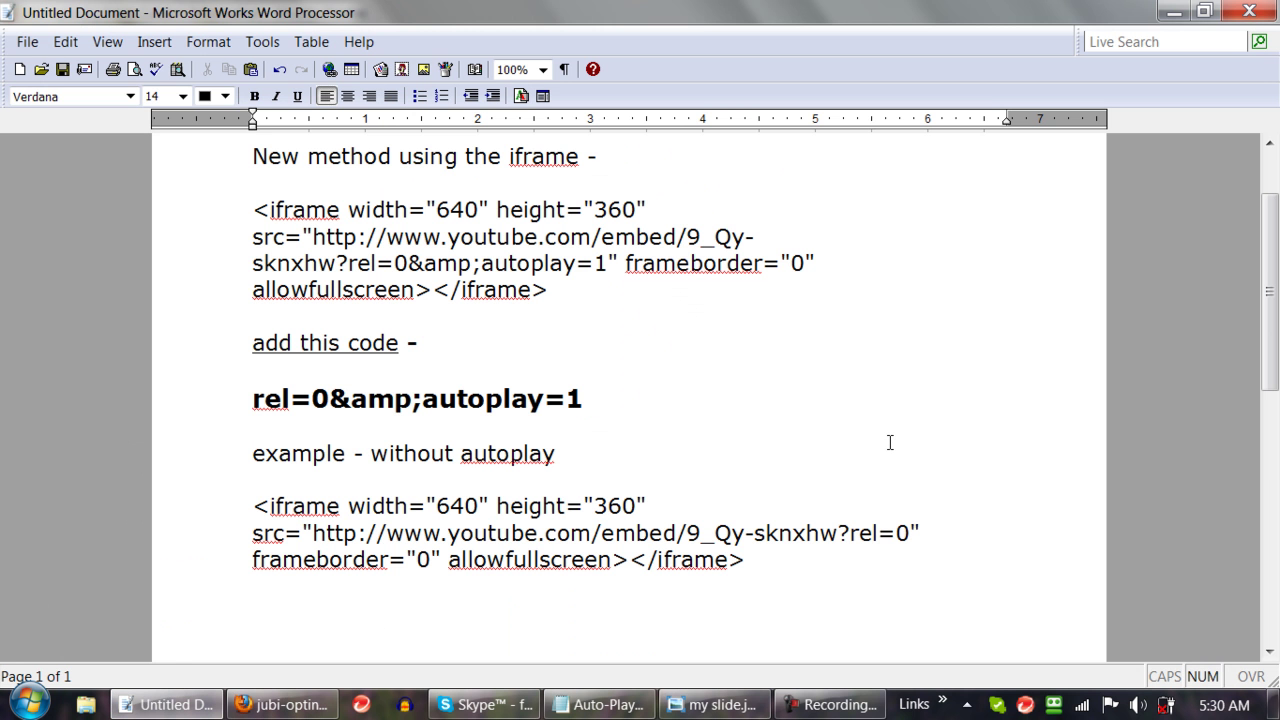
{"action": "scroll", "coordinate": [880, 458], "scroll_direction": "down", "scroll_amount": 1}
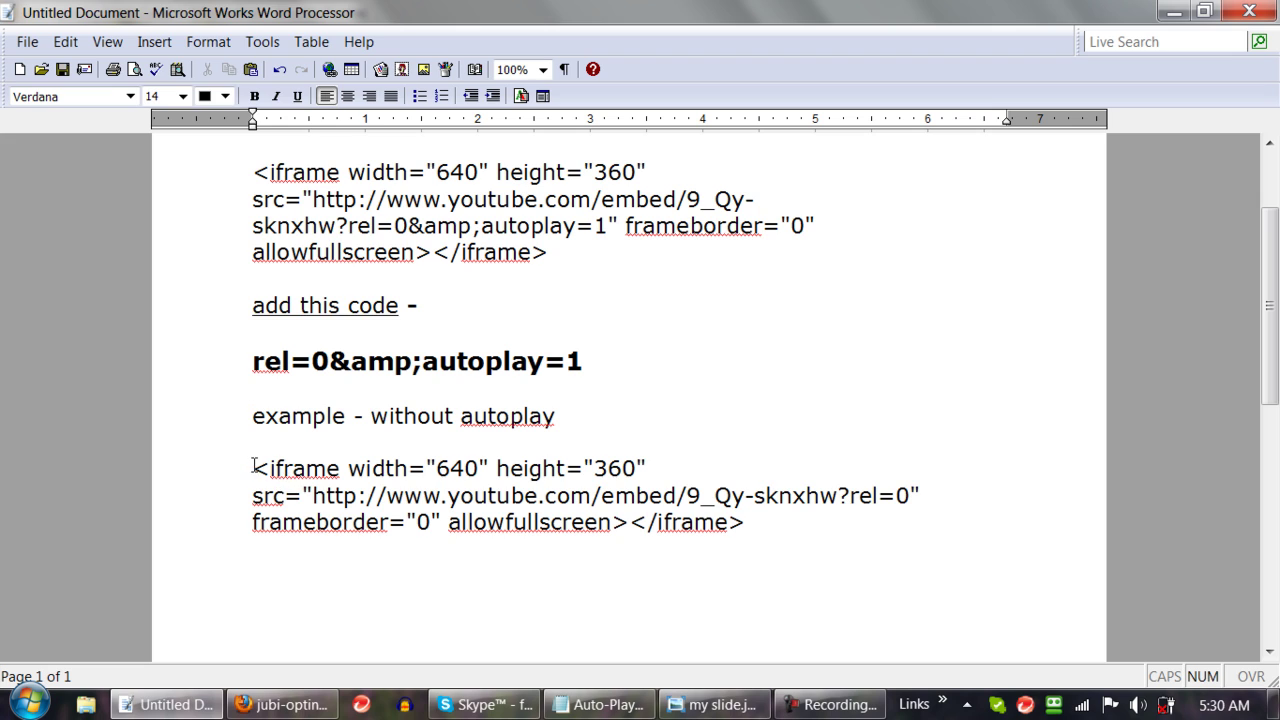
Review the example iframe code, then mark &amp;autoplay=1 after rel=0 on the bold line
{"action": "mouse_move", "coordinate": [254, 468]}
{"action": "left_mouse_down"}
{"action": "mouse_move", "coordinate": [680, 495]}
{"action": "mouse_move", "coordinate": [749, 529]}
{"action": "left_mouse_up"}
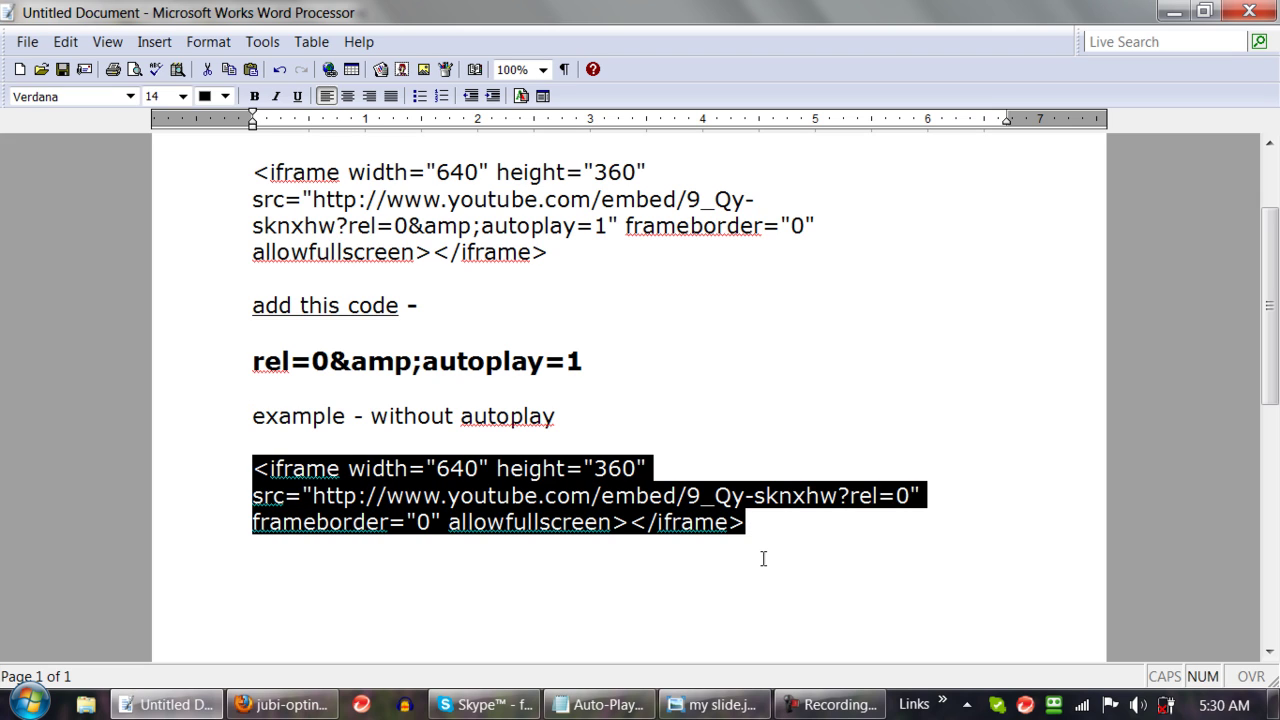
{"action": "left_click", "coordinate": [782, 391]}
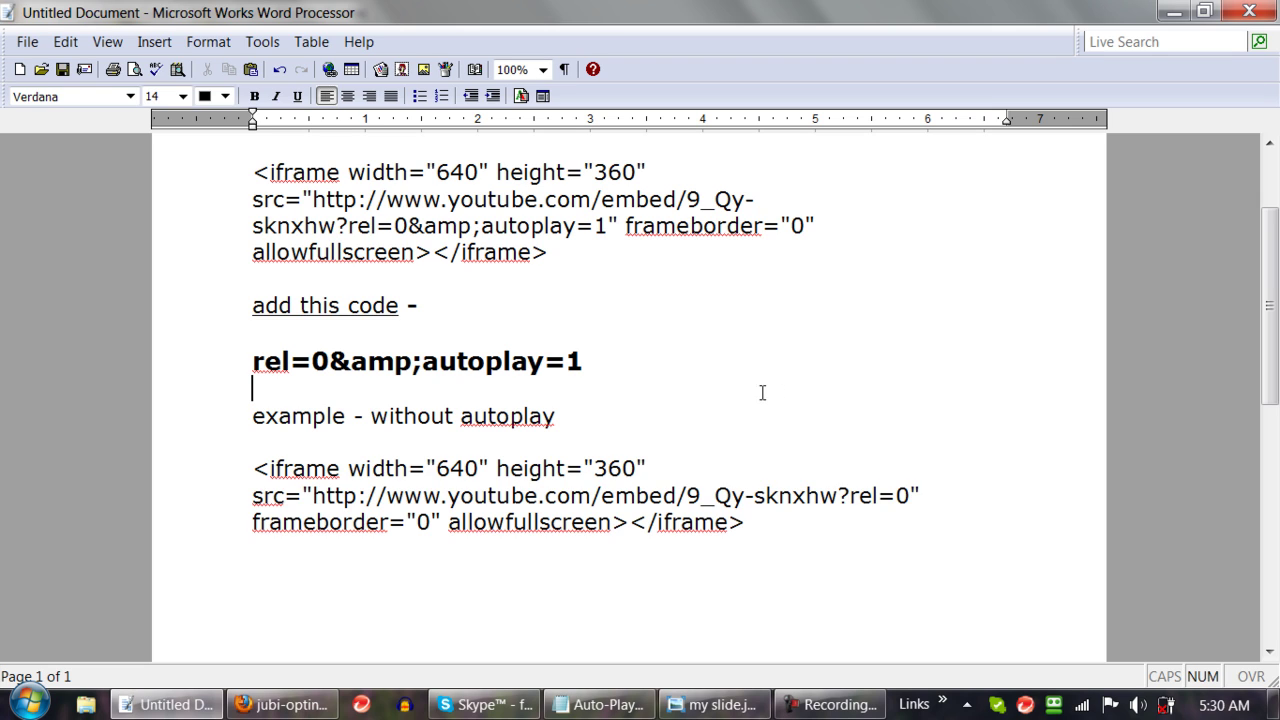
{"action": "left_click", "coordinate": [331, 358]}
{"action": "left_click_drag", "start_coordinate": [348, 356], "coordinate": [591, 358]}
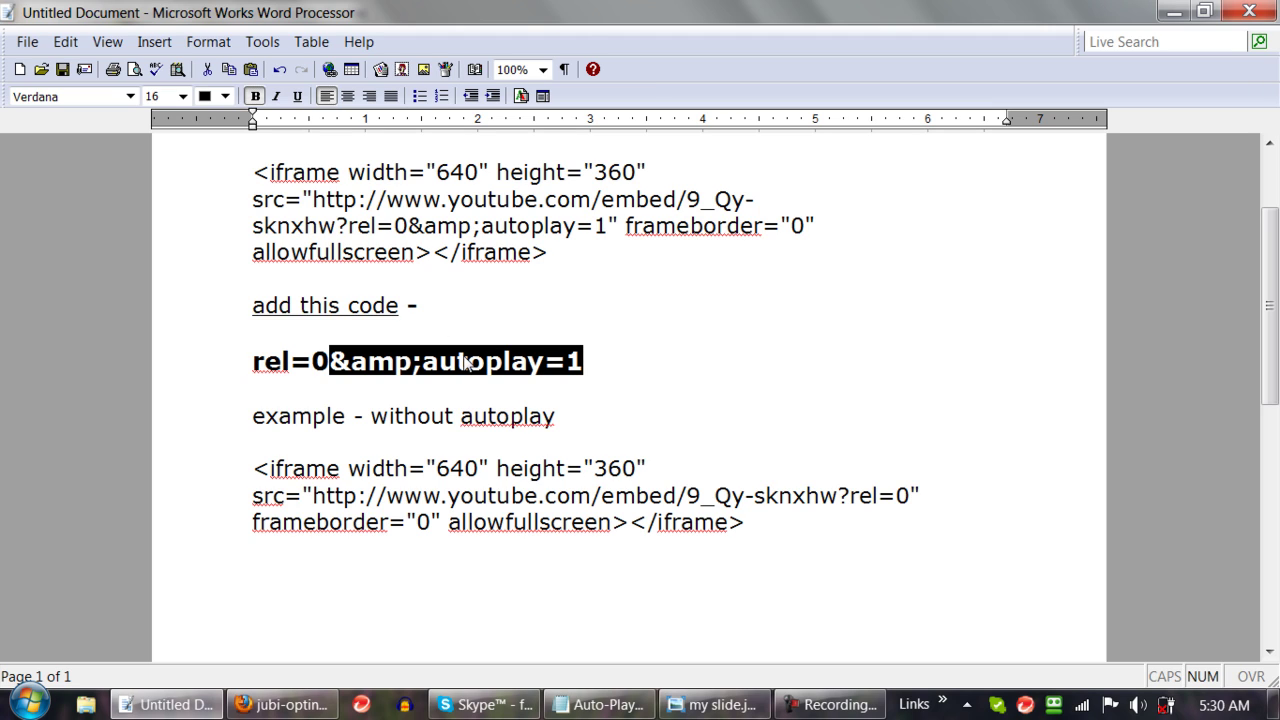
{"action": "left_click", "coordinate": [762, 383]}
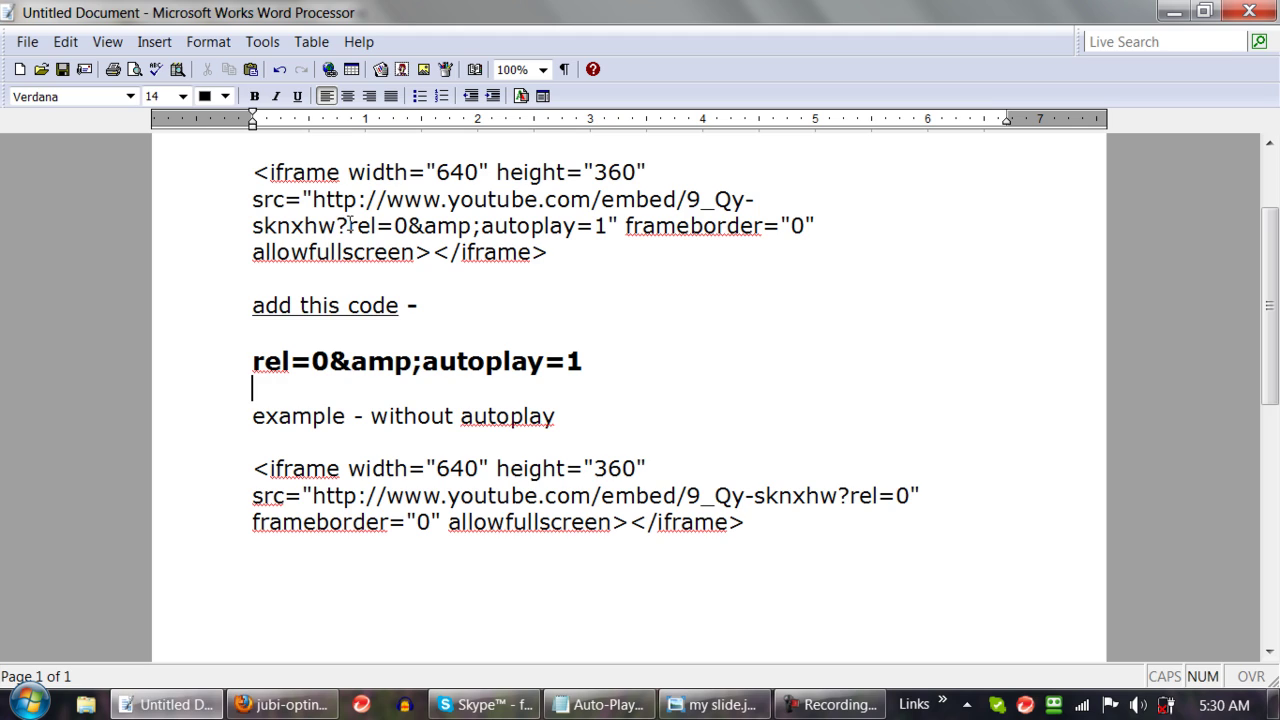
{"action": "left_click_drag", "start_coordinate": [347, 225], "coordinate": [408, 226]}
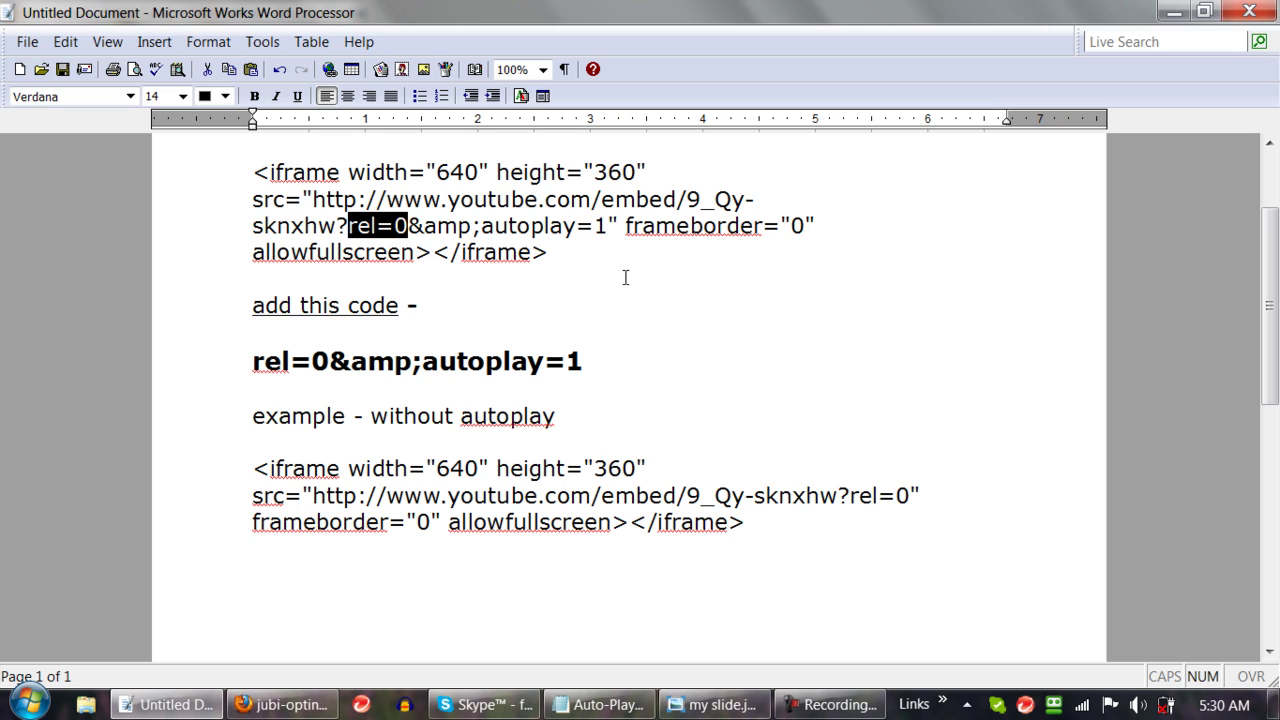
{"action": "left_click", "coordinate": [707, 288]}
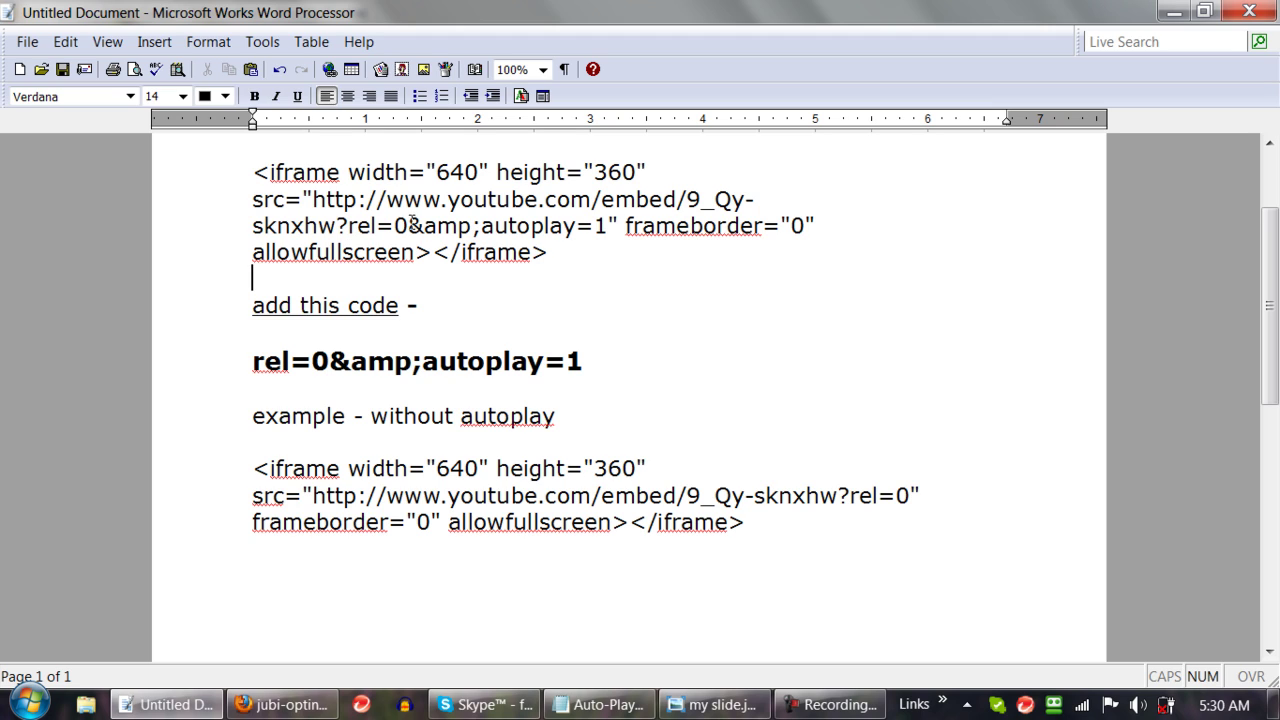
{"action": "left_click_drag", "start_coordinate": [409, 226], "coordinate": [605, 228]}
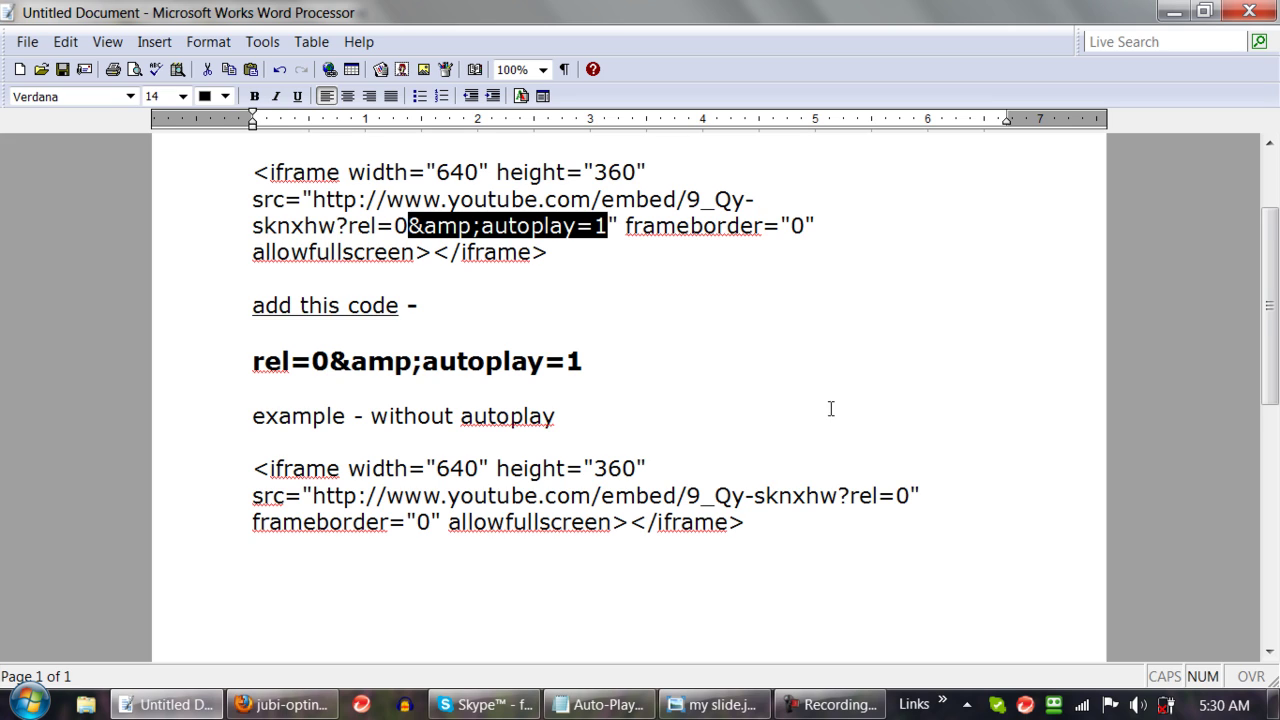
{"action": "scroll", "coordinate": [830, 410], "scroll_direction": "down", "scroll_amount": 1}
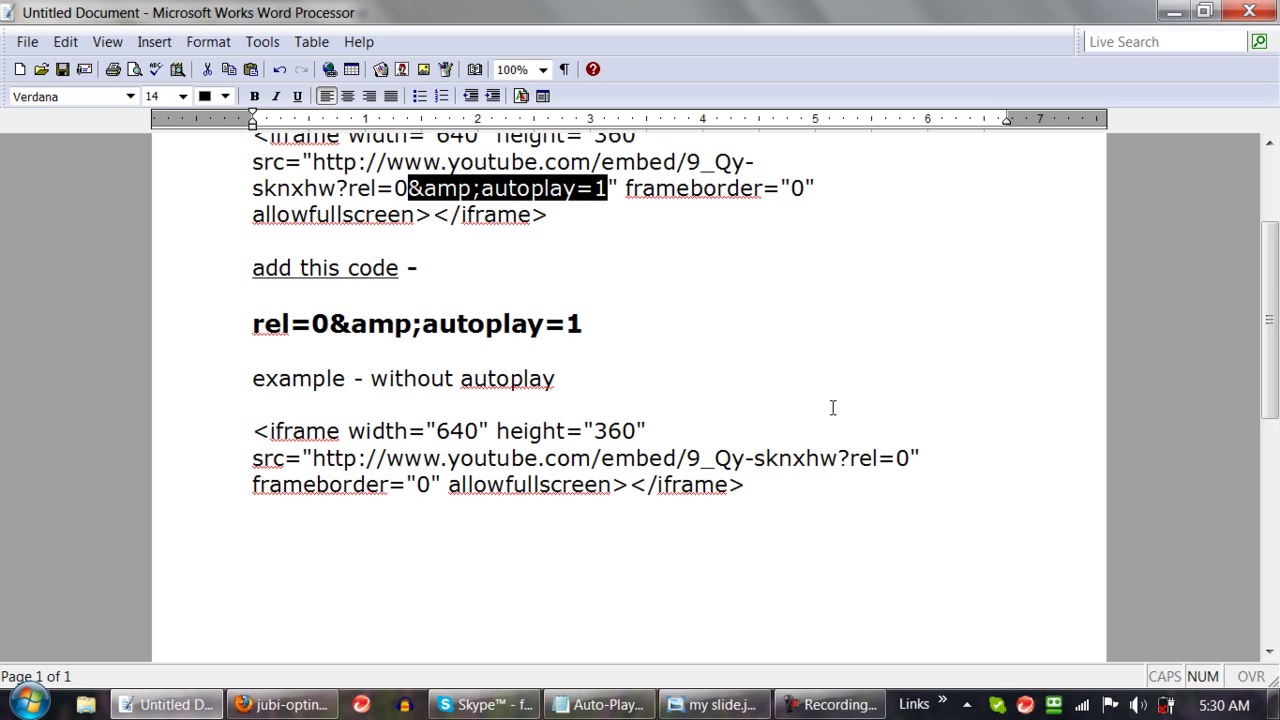
{"action": "left_click", "coordinate": [925, 338]}
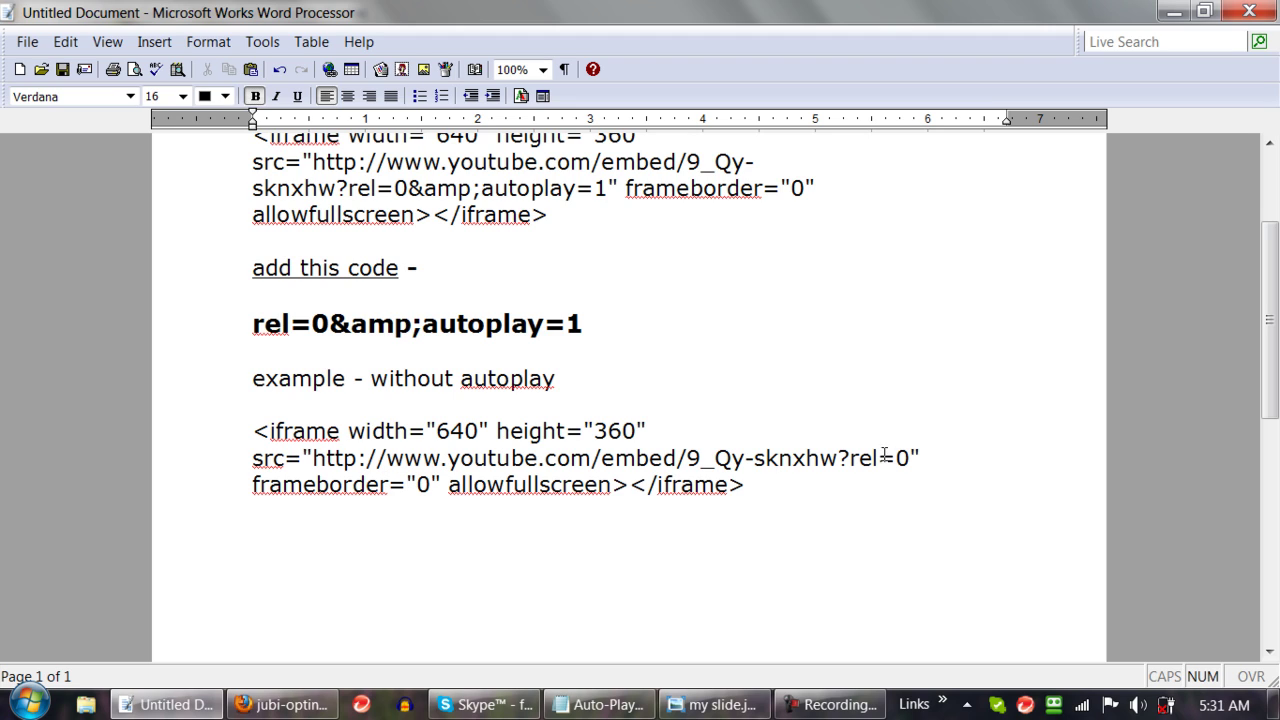
Copy &amp;autoplay=1 from the bold code line
{"action": "left_click_drag", "start_coordinate": [850, 458], "coordinate": [911, 458]}
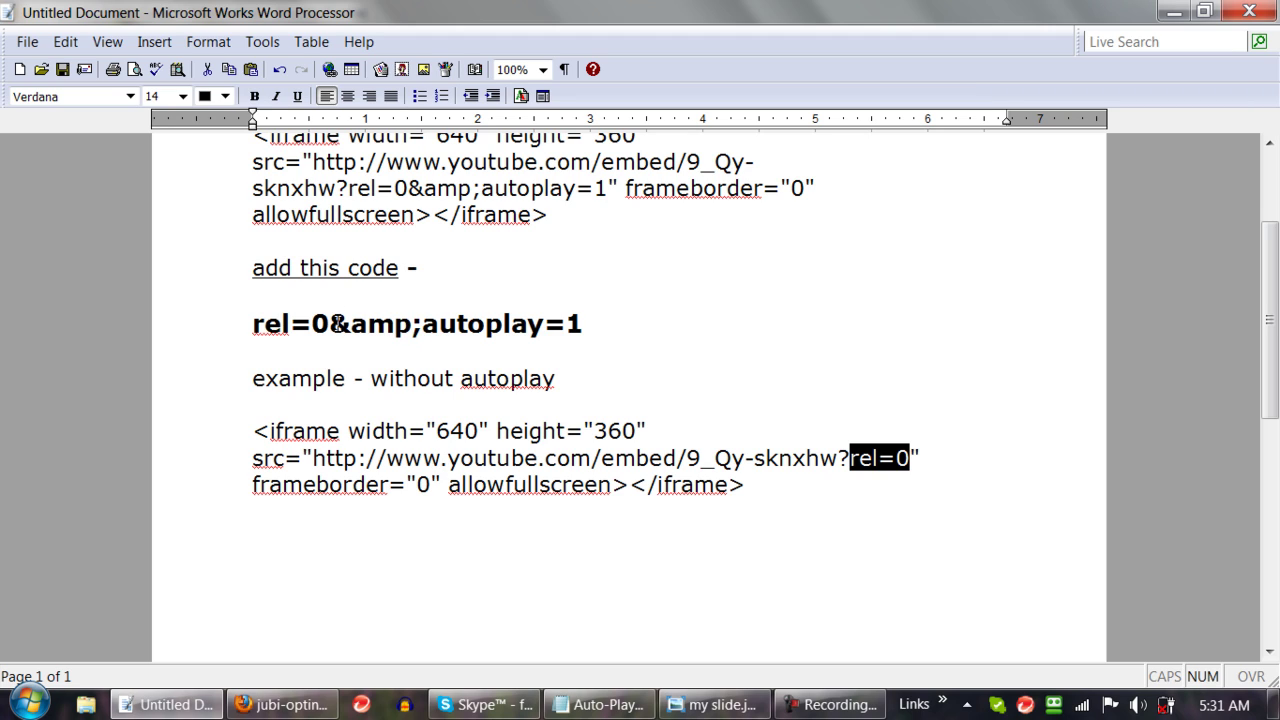
{"action": "left_click_drag", "start_coordinate": [338, 324], "coordinate": [456, 320]}
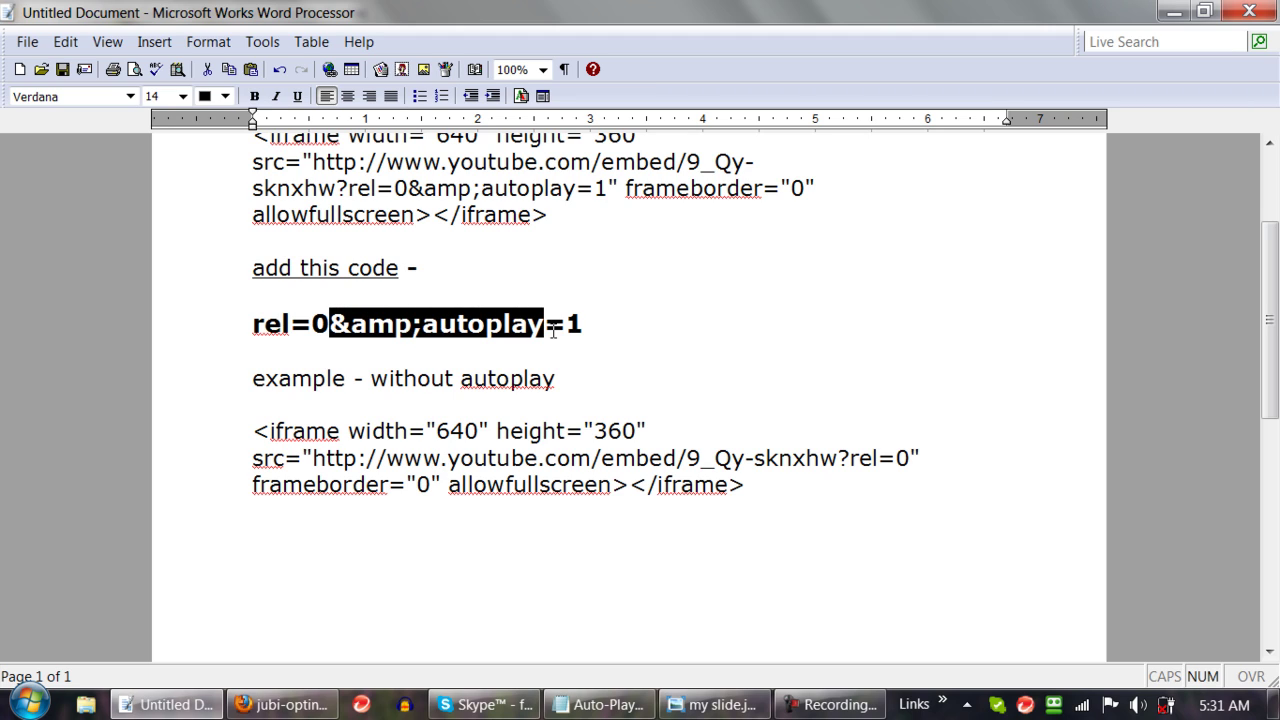
{"action": "left_click_drag", "start_coordinate": [553, 330], "coordinate": [578, 325]}
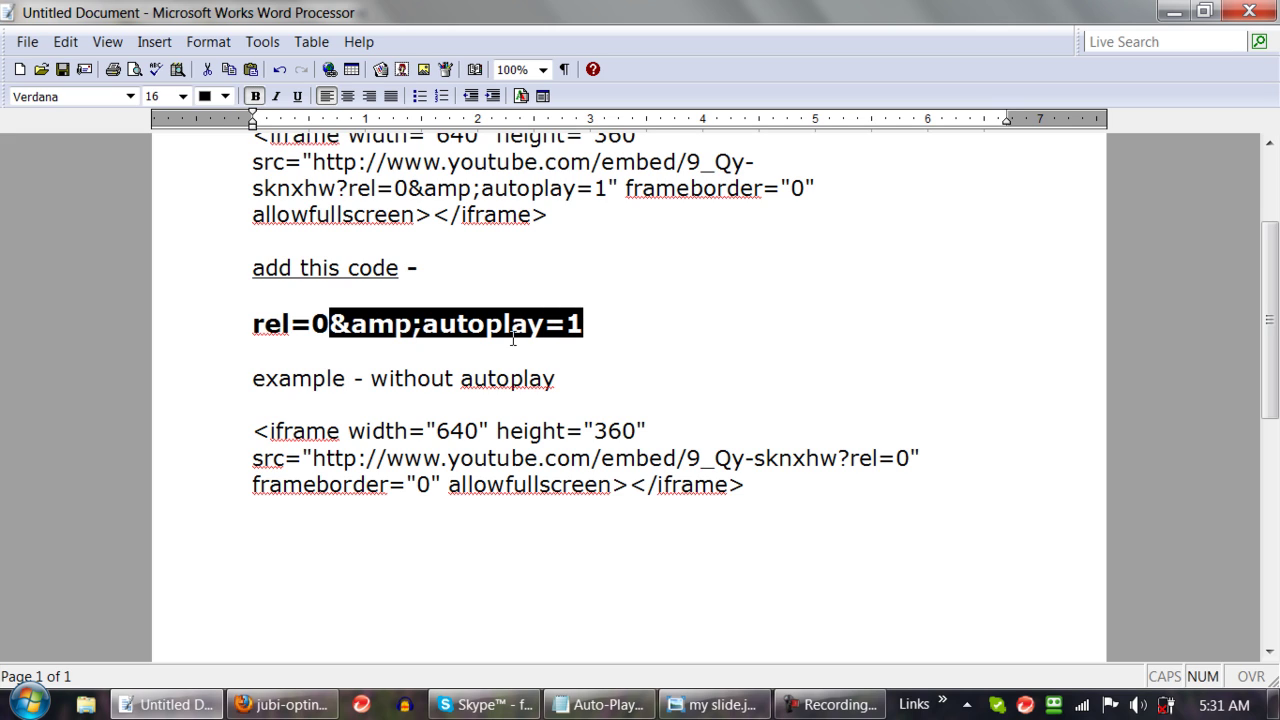
{"action": "right_click", "coordinate": [540, 321]}
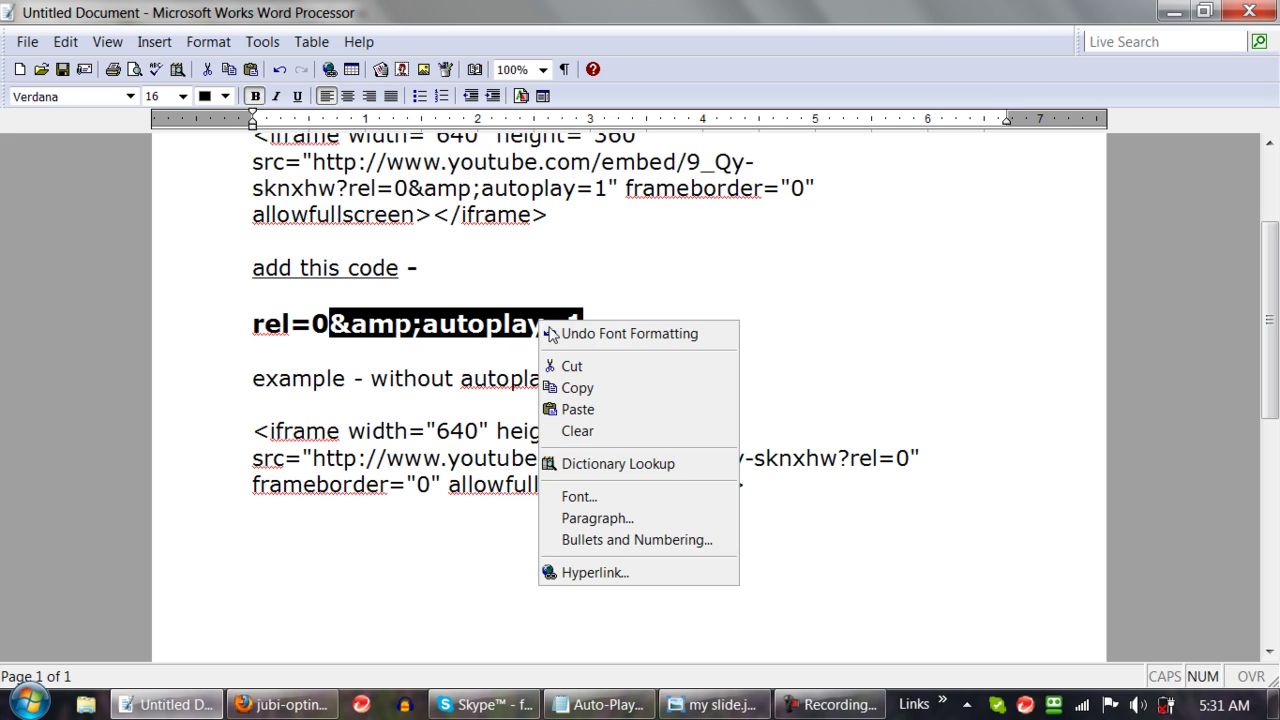
{"action": "left_click", "coordinate": [603, 387]}
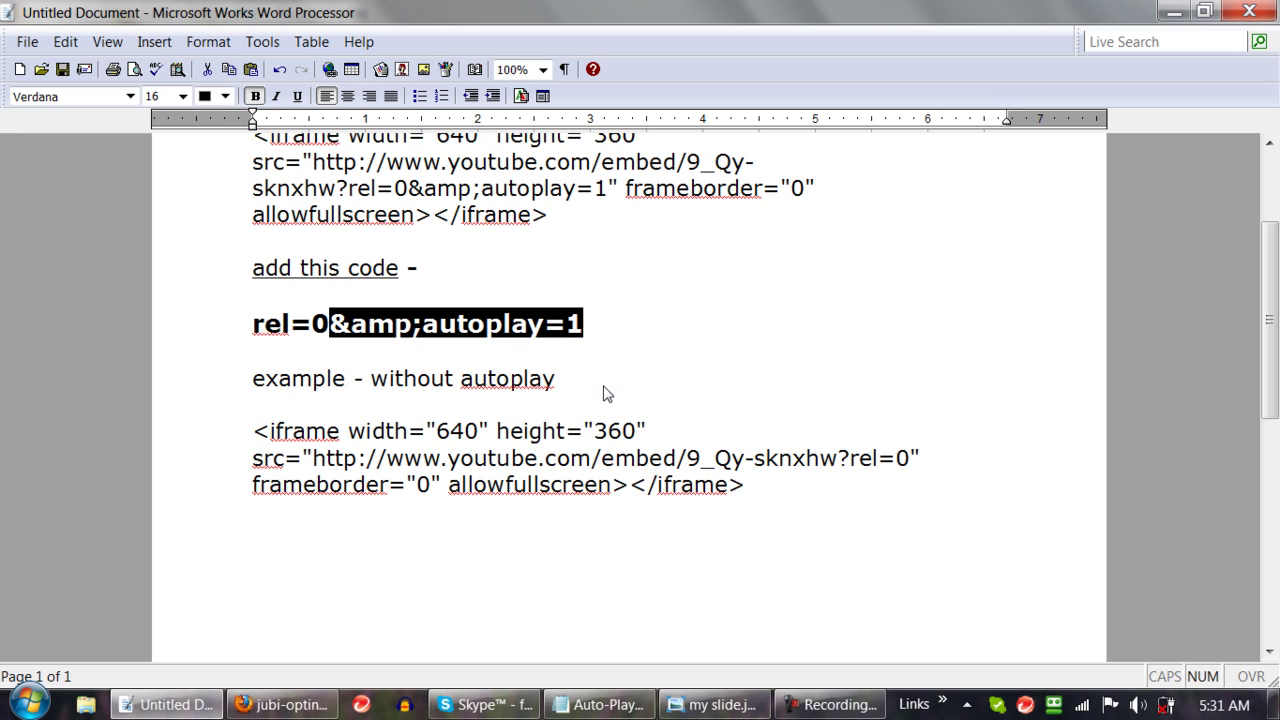
Paste &amp;autoplay=1 directly after rel=0 in the example iframe code
{"action": "left_click", "coordinate": [911, 457]}
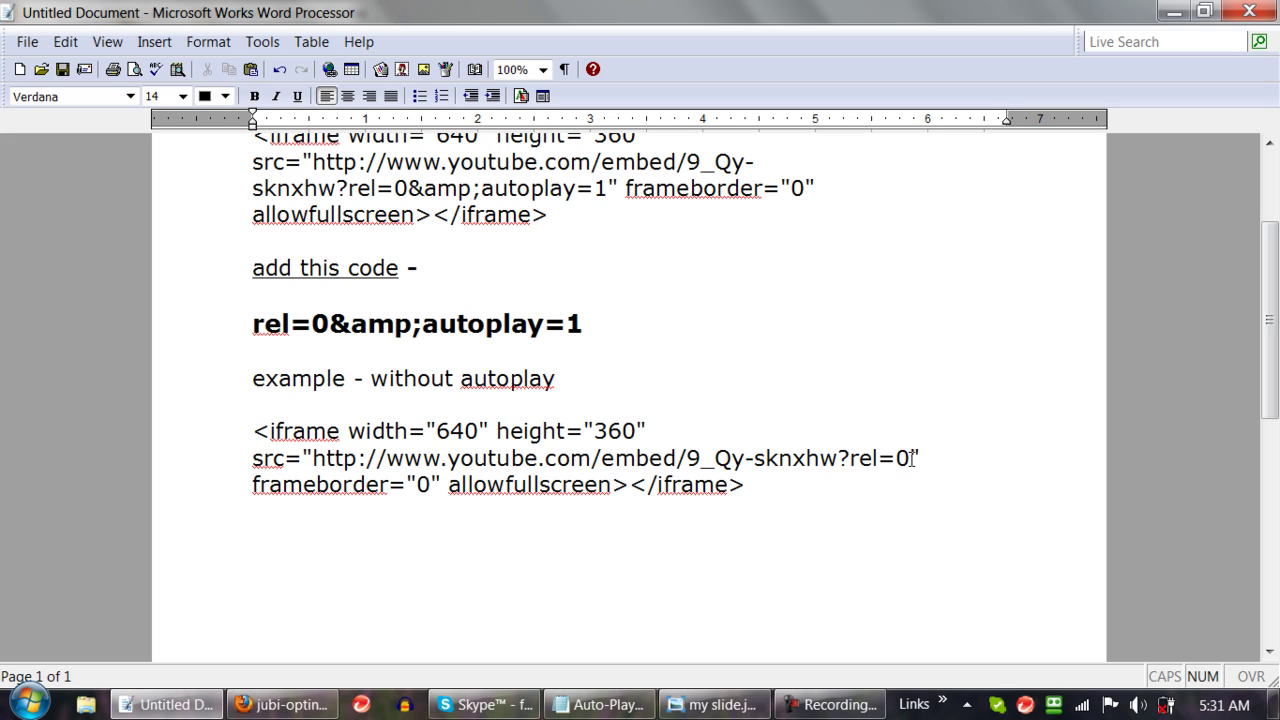
{"action": "right_click", "coordinate": [909, 458]}
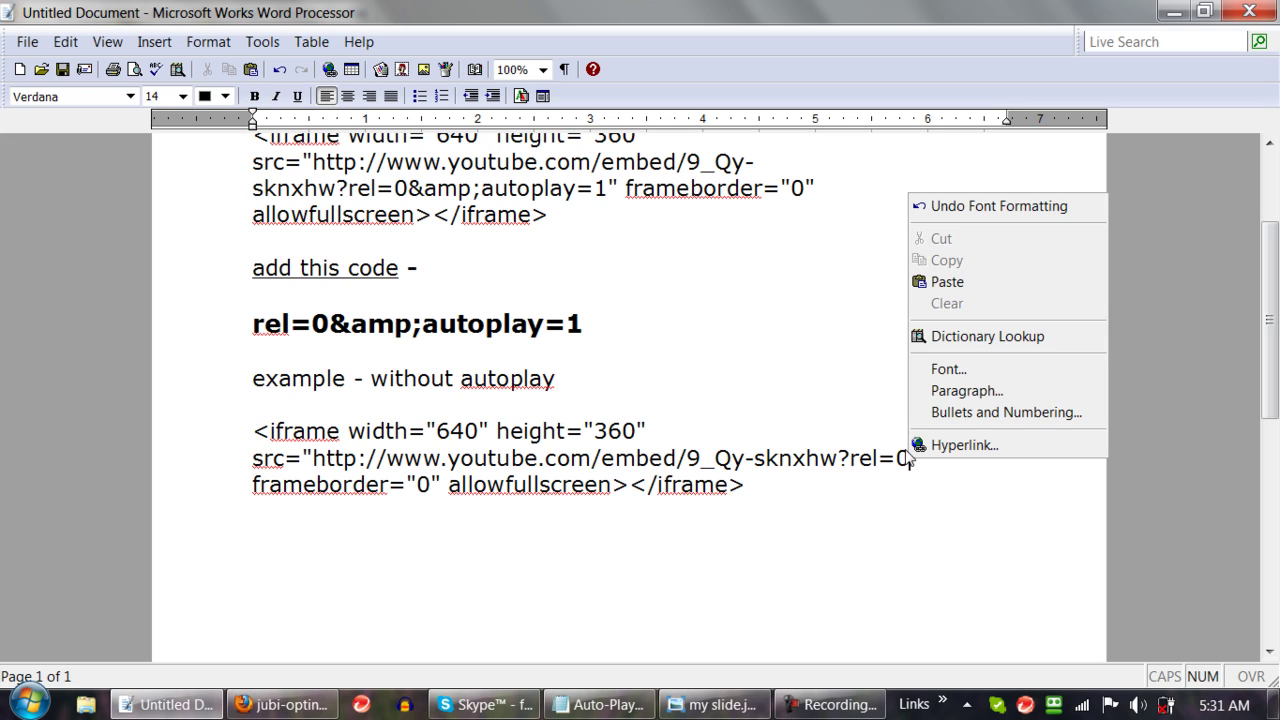
{"action": "left_click", "coordinate": [948, 284]}
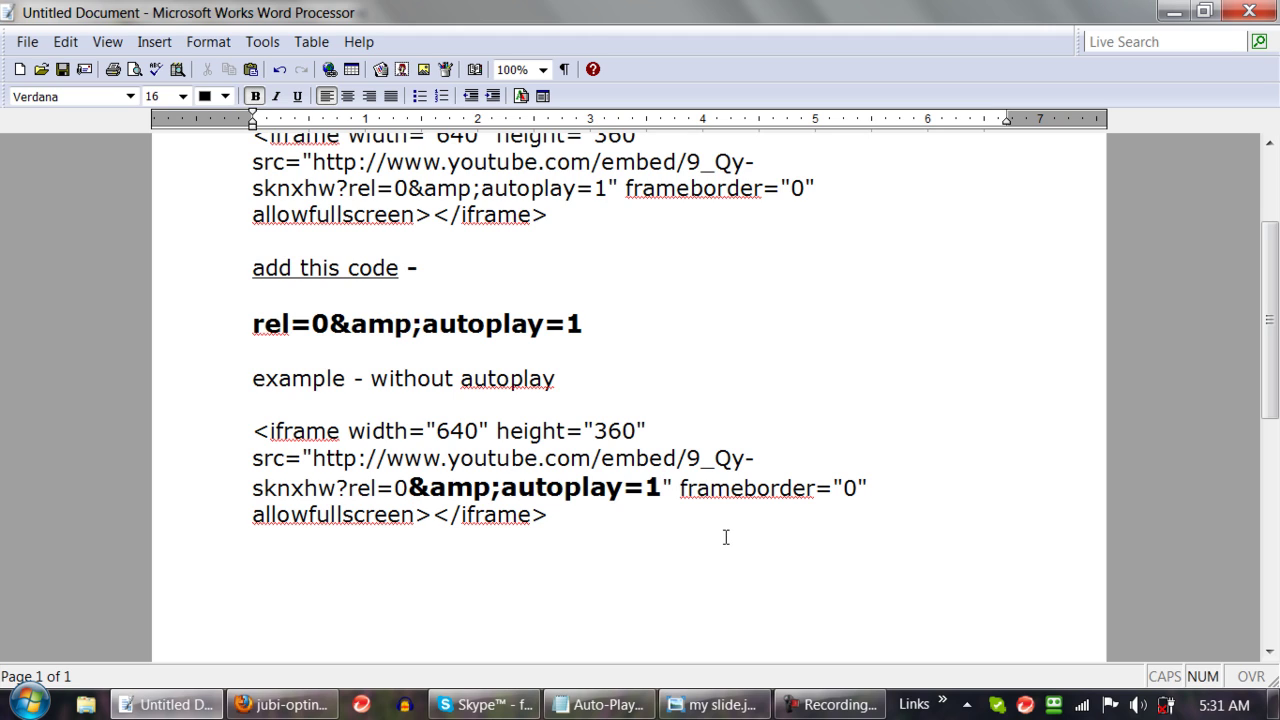
{"action": "scroll", "coordinate": [951, 481], "scroll_direction": "down", "scroll_amount": 1}
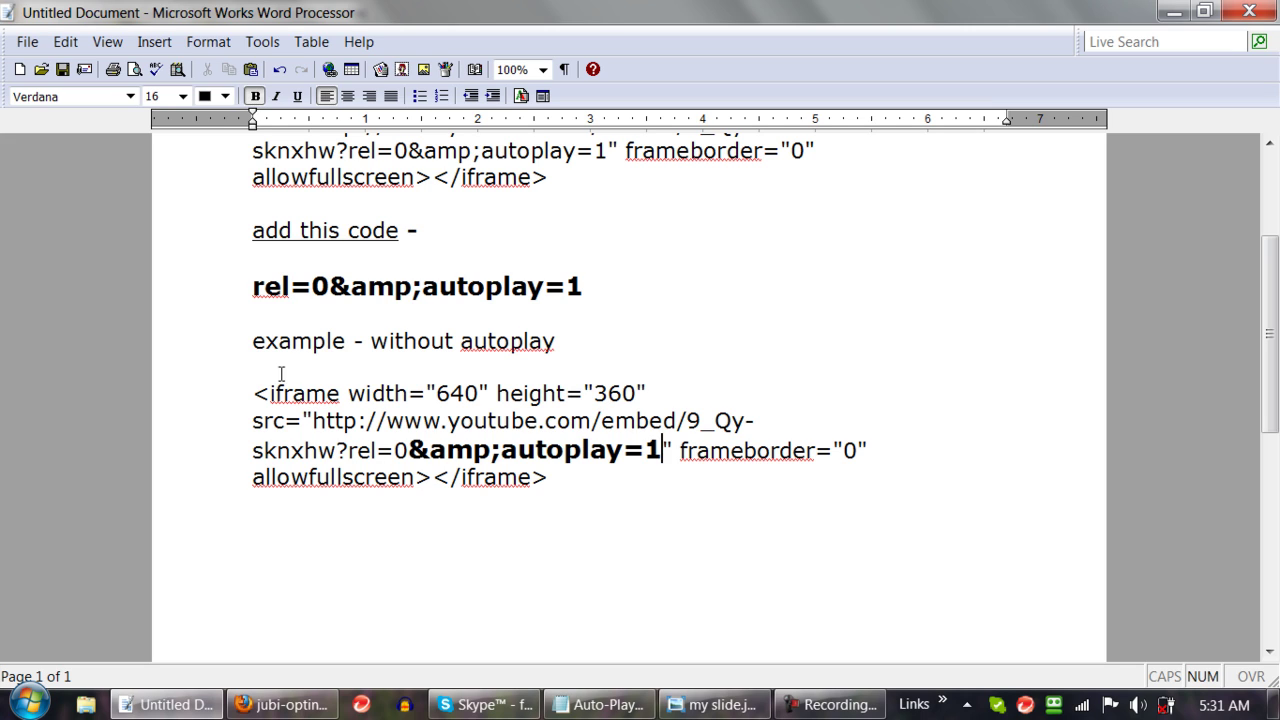
{"action": "mouse_move", "coordinate": [254, 393]}
{"action": "left_mouse_down"}
{"action": "mouse_move", "coordinate": [493, 452]}
{"action": "mouse_move", "coordinate": [645, 517]}
{"action": "left_mouse_up"}
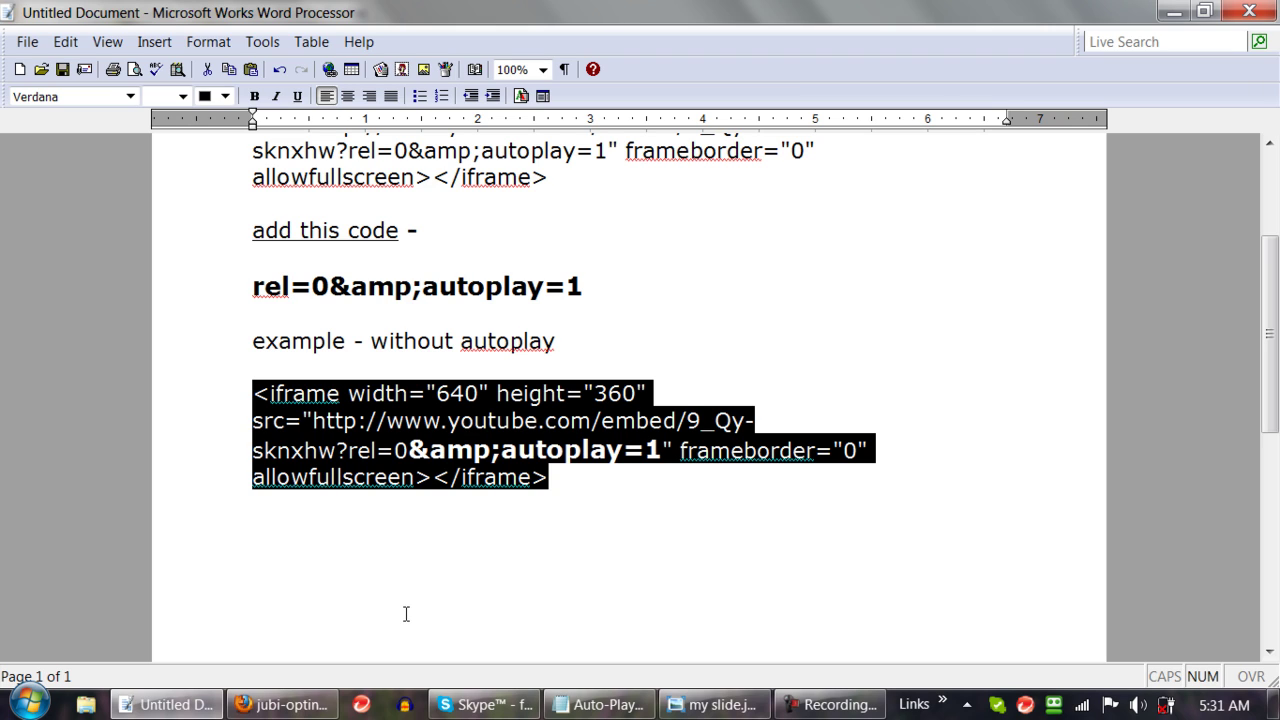
{"action": "left_click", "coordinate": [676, 574]}
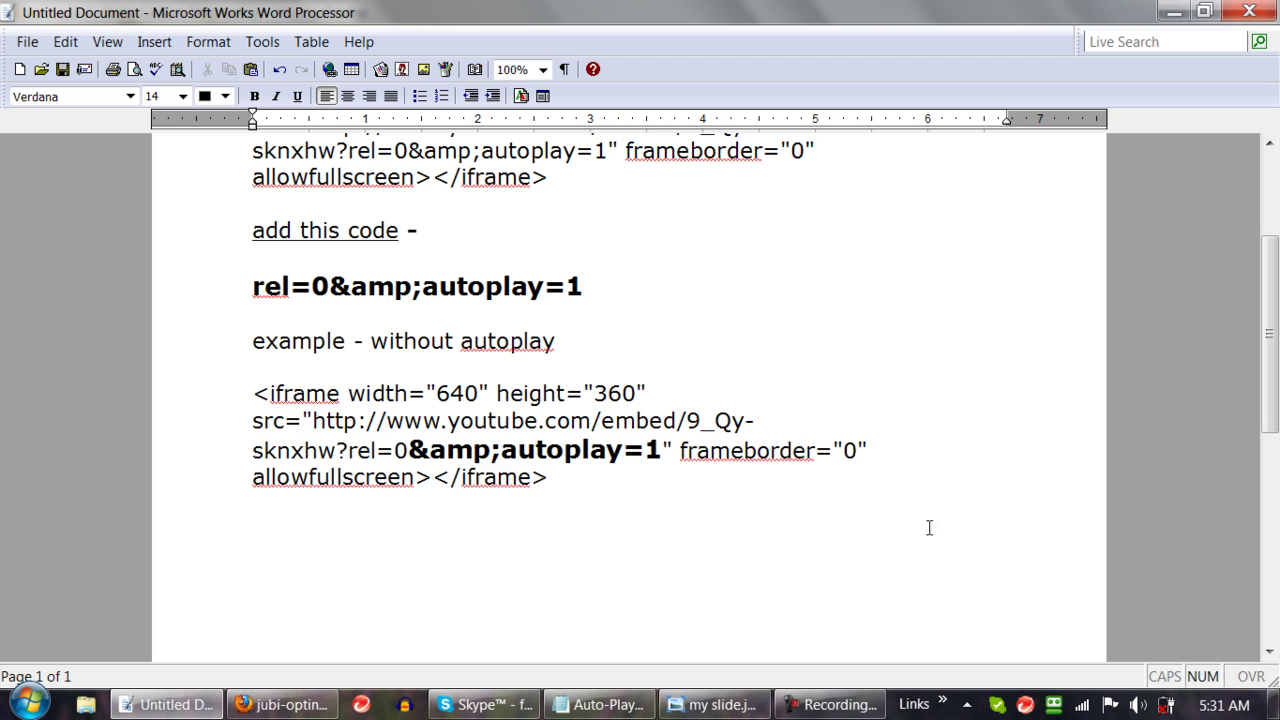
{"action": "scroll", "coordinate": [1009, 519], "scroll_direction": "up", "scroll_amount": 1}
{"action": "scroll", "coordinate": [1009, 519], "scroll_direction": "up", "scroll_amount": 1}
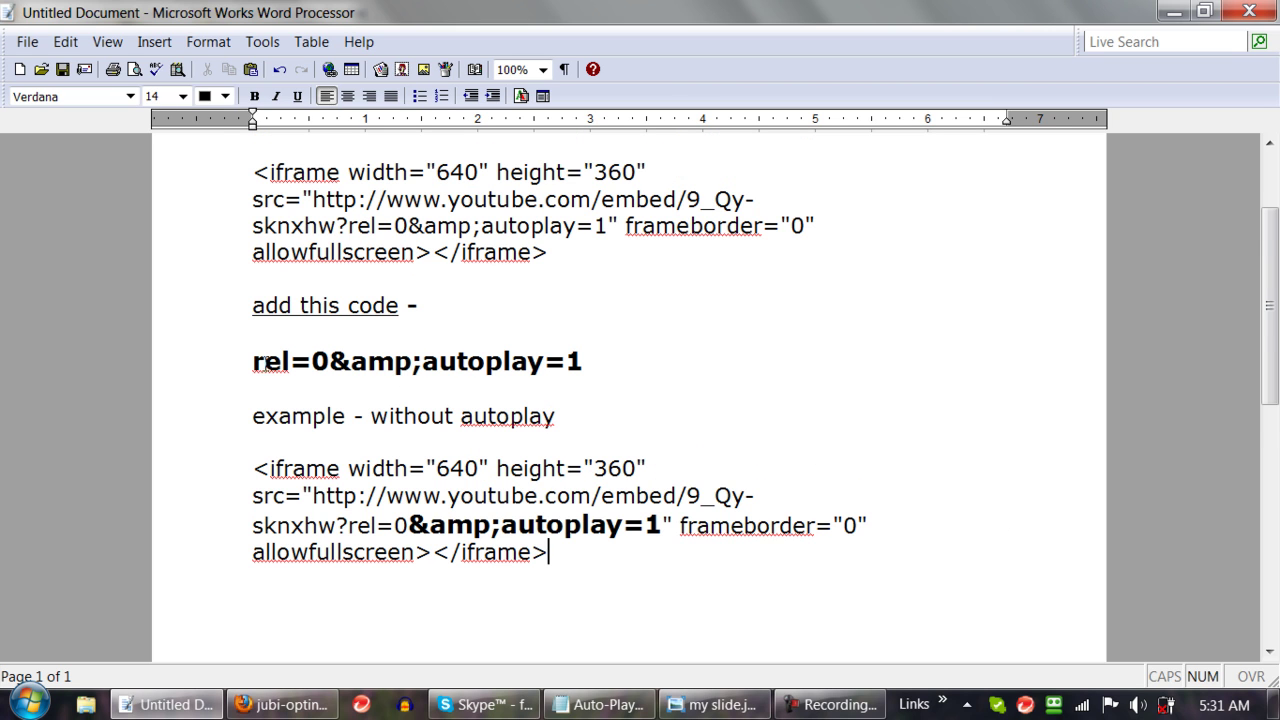
{"action": "left_click_drag", "start_coordinate": [254, 362], "coordinate": [588, 361]}
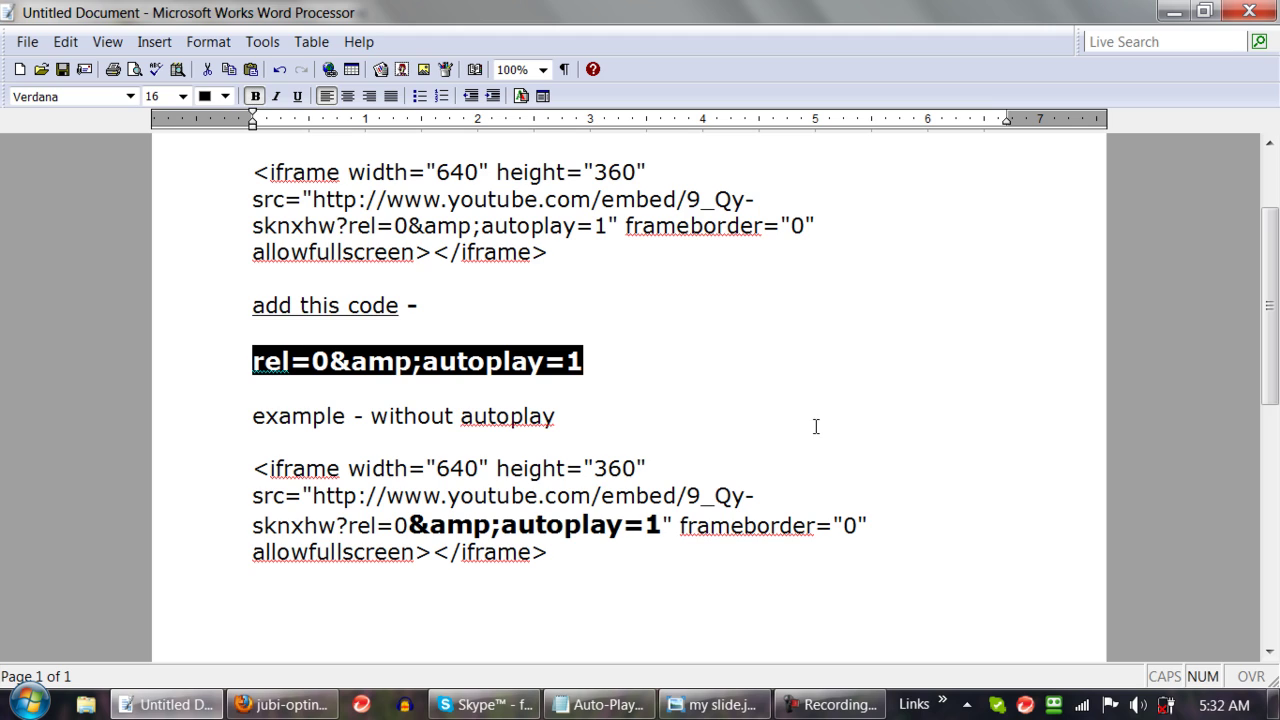
{"action": "left_click", "coordinate": [828, 411]}
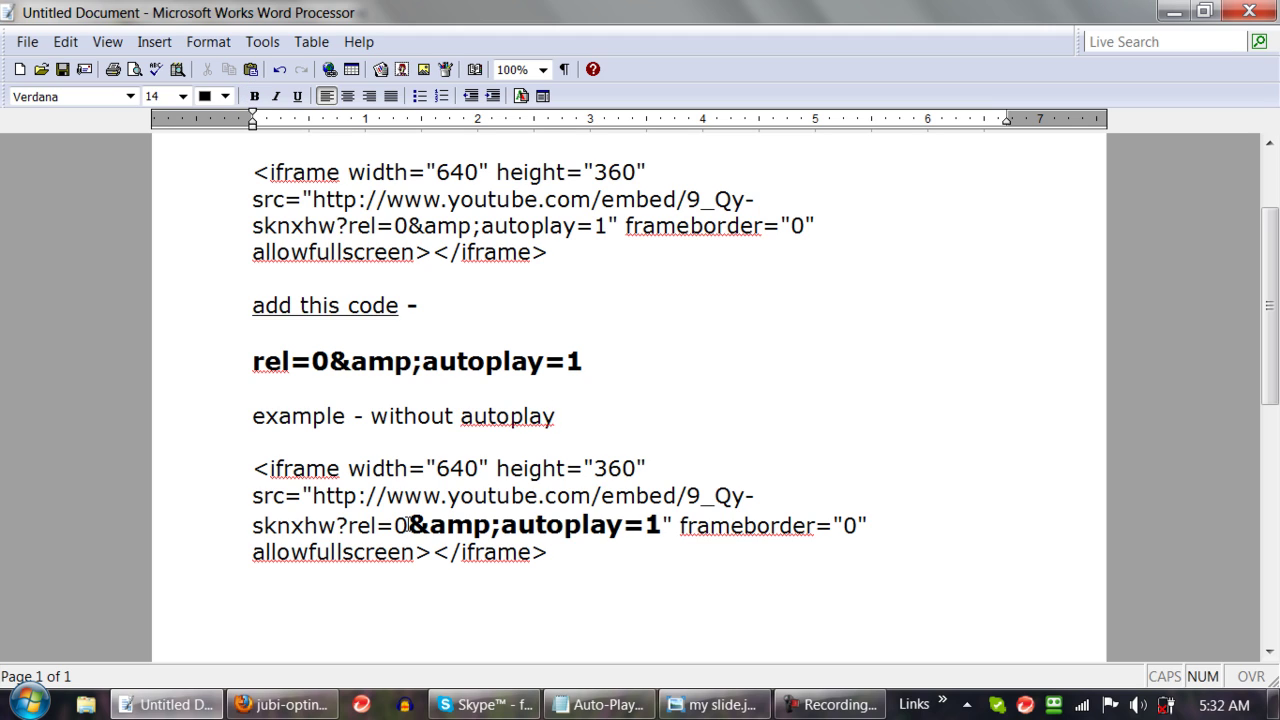
{"action": "left_click_drag", "start_coordinate": [348, 525], "coordinate": [406, 525]}
{"action": "left_click", "coordinate": [806, 420]}
{"action": "left_click_drag", "start_coordinate": [410, 525], "coordinate": [543, 524]}
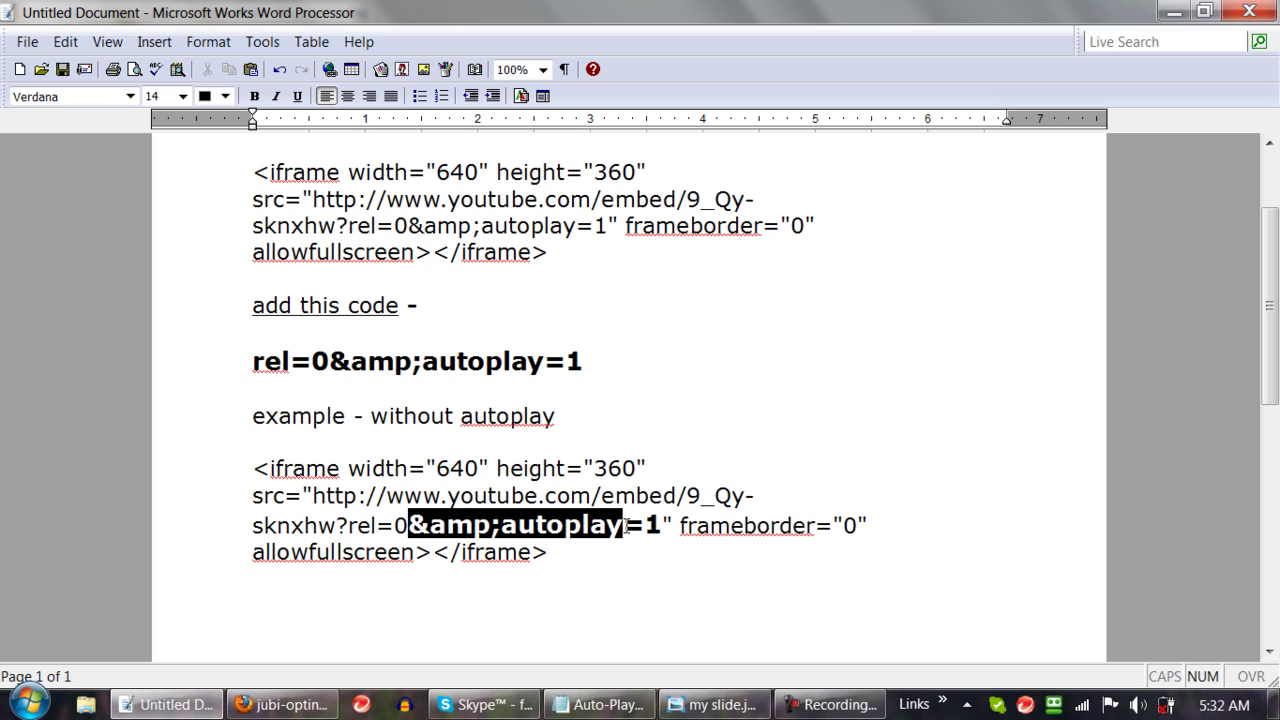
{"action": "left_click_drag", "start_coordinate": [634, 525], "coordinate": [666, 524]}
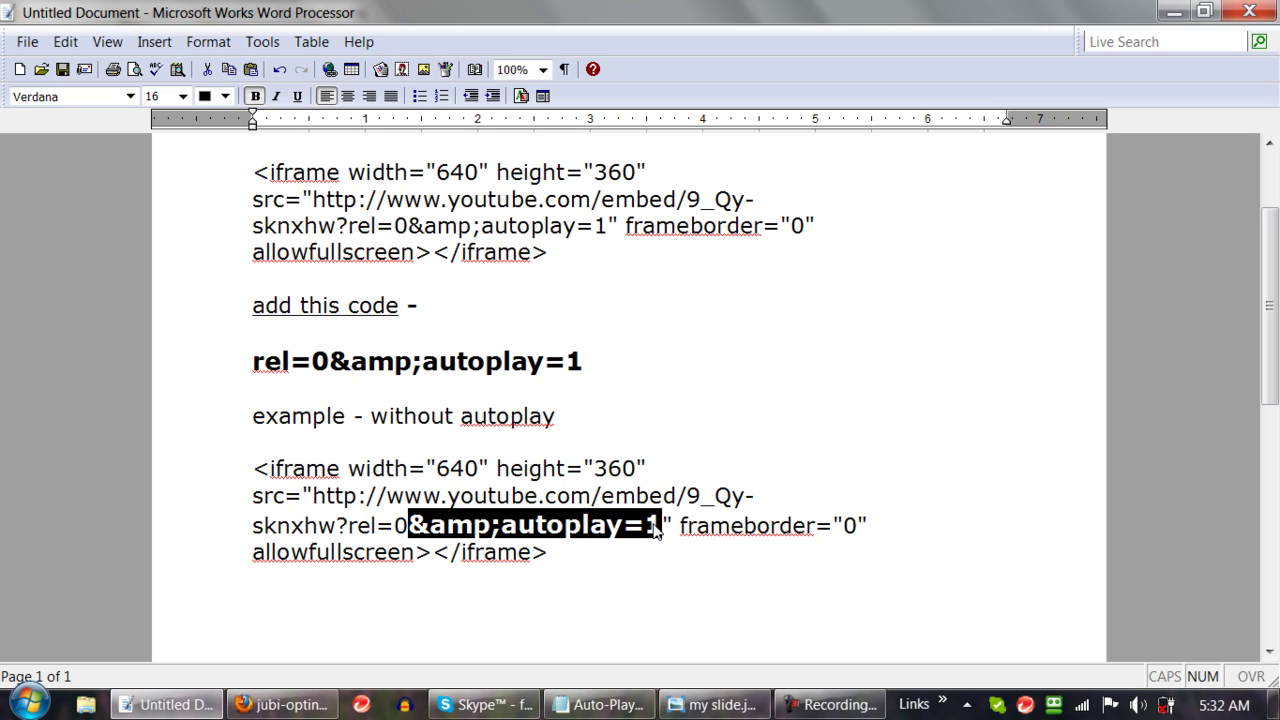
{"action": "left_click", "coordinate": [666, 524]}
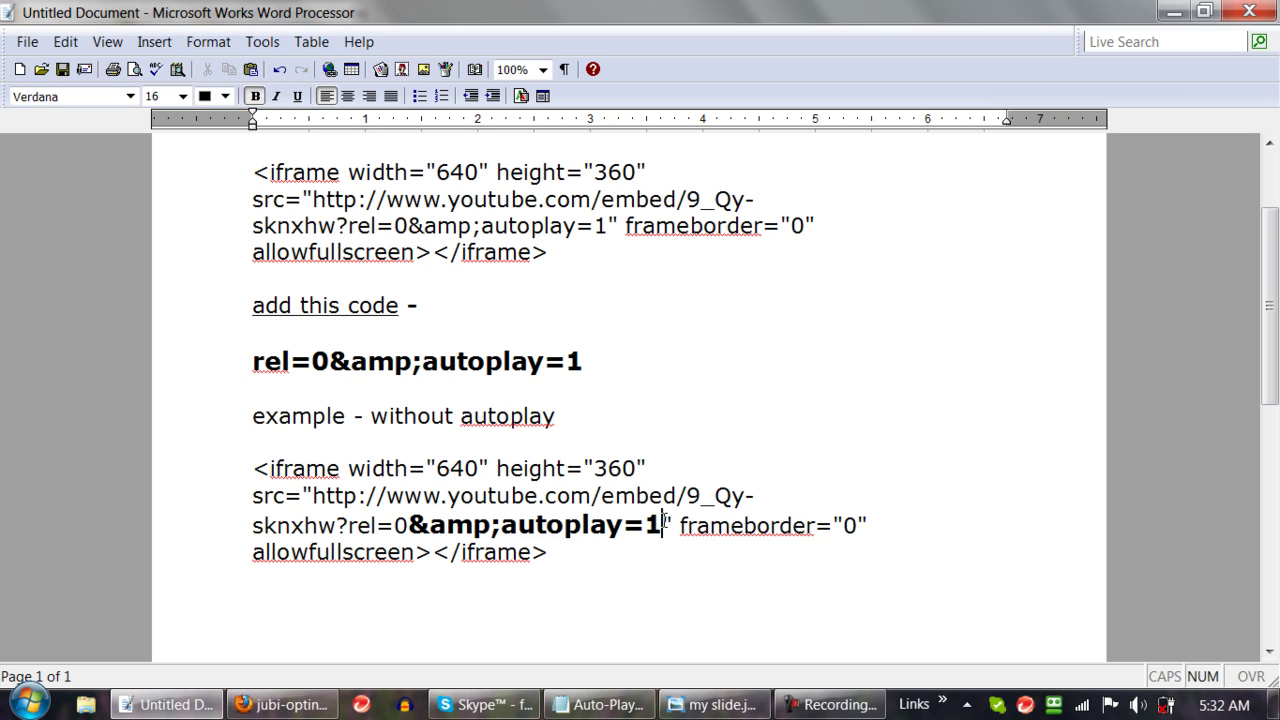
{"action": "left_click_drag", "start_coordinate": [664, 524], "coordinate": [680, 524]}
{"action": "left_click", "coordinate": [952, 464]}
Reload the jubi-optin3 page, let the JubiRev video autoplay, and pause it at 0:04
{"action": "left_click", "coordinate": [282, 704]}
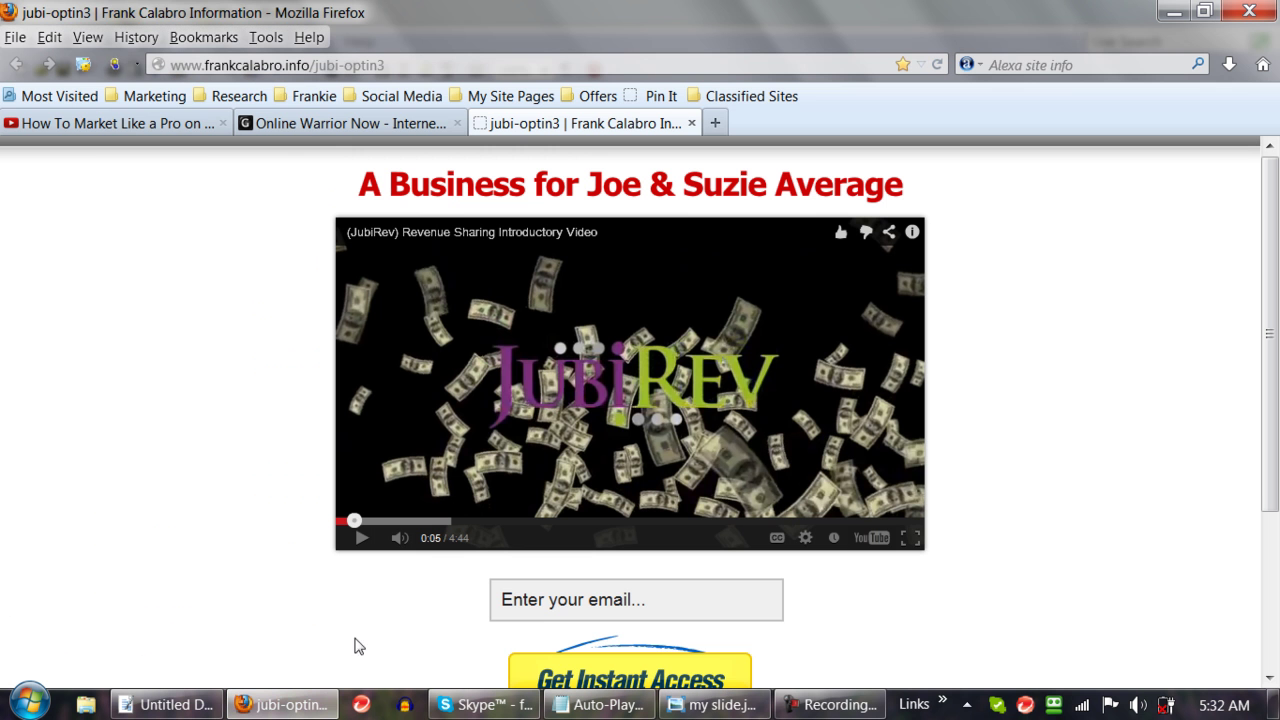
{"action": "left_click", "coordinate": [936, 64]}
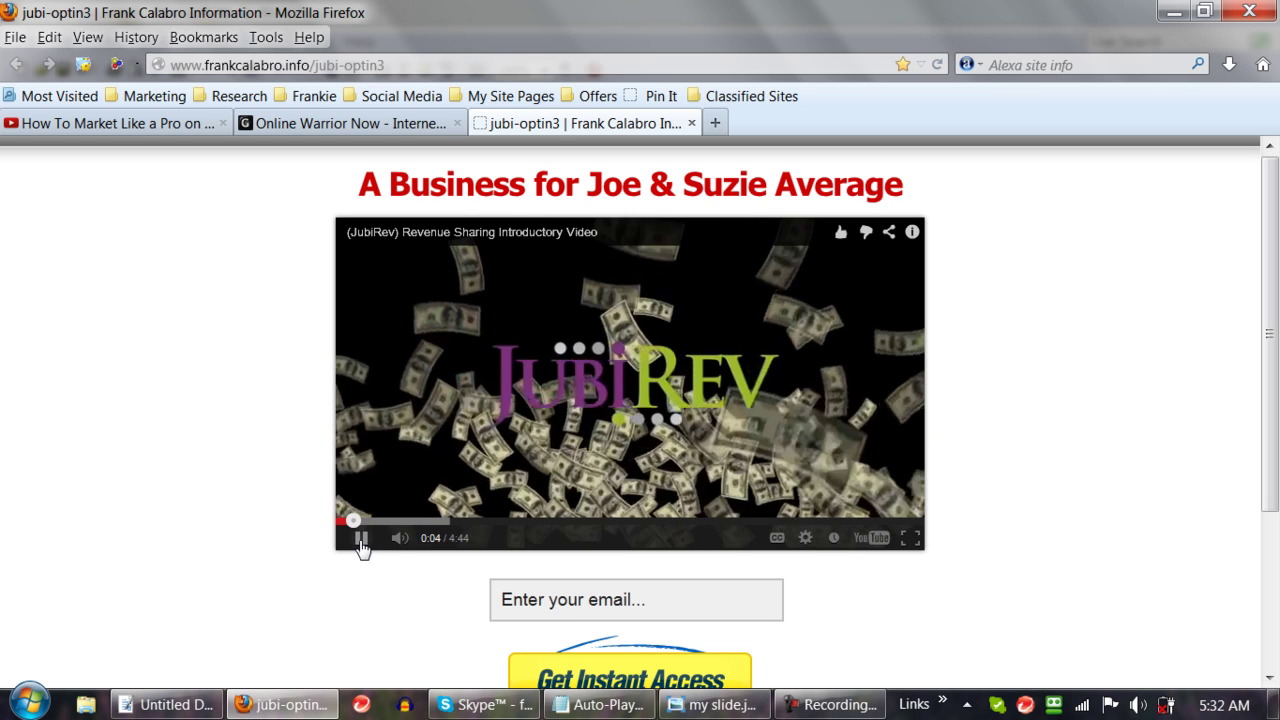
{"action": "left_click", "coordinate": [362, 538]}
{"action": "scroll", "coordinate": [1094, 491], "scroll_direction": "down", "scroll_amount": 1}
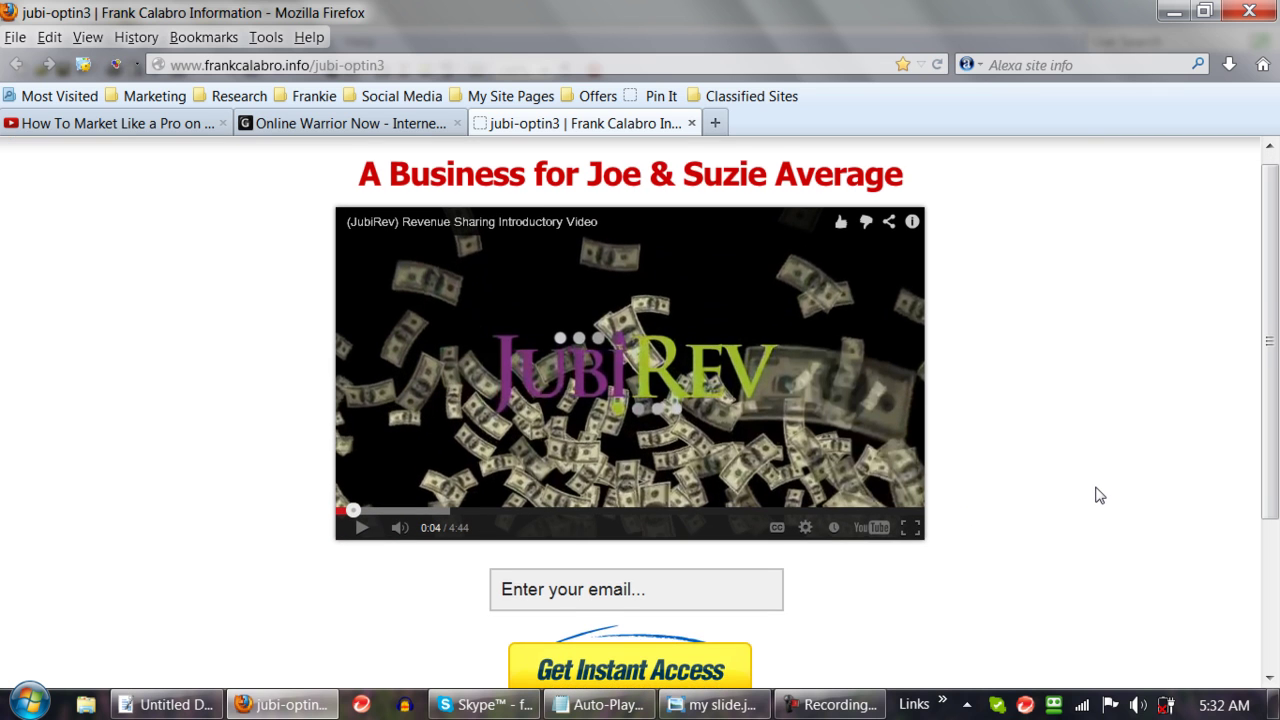
{"action": "scroll", "coordinate": [1094, 491], "scroll_direction": "down", "scroll_amount": 3}
{"action": "scroll", "coordinate": [1090, 491], "scroll_direction": "up", "scroll_amount": 4}
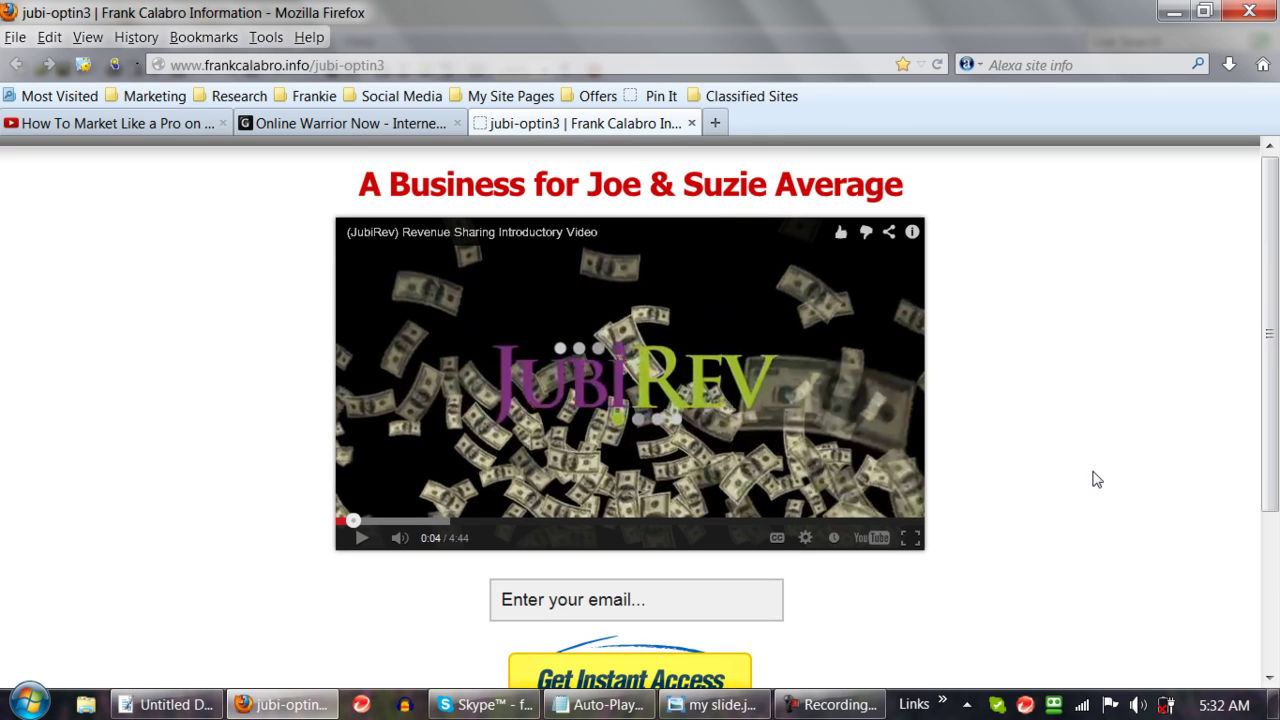
Switch to the Online Warrior Now tab, leaving jubi-optin3 open
{"action": "left_click", "coordinate": [363, 127]}
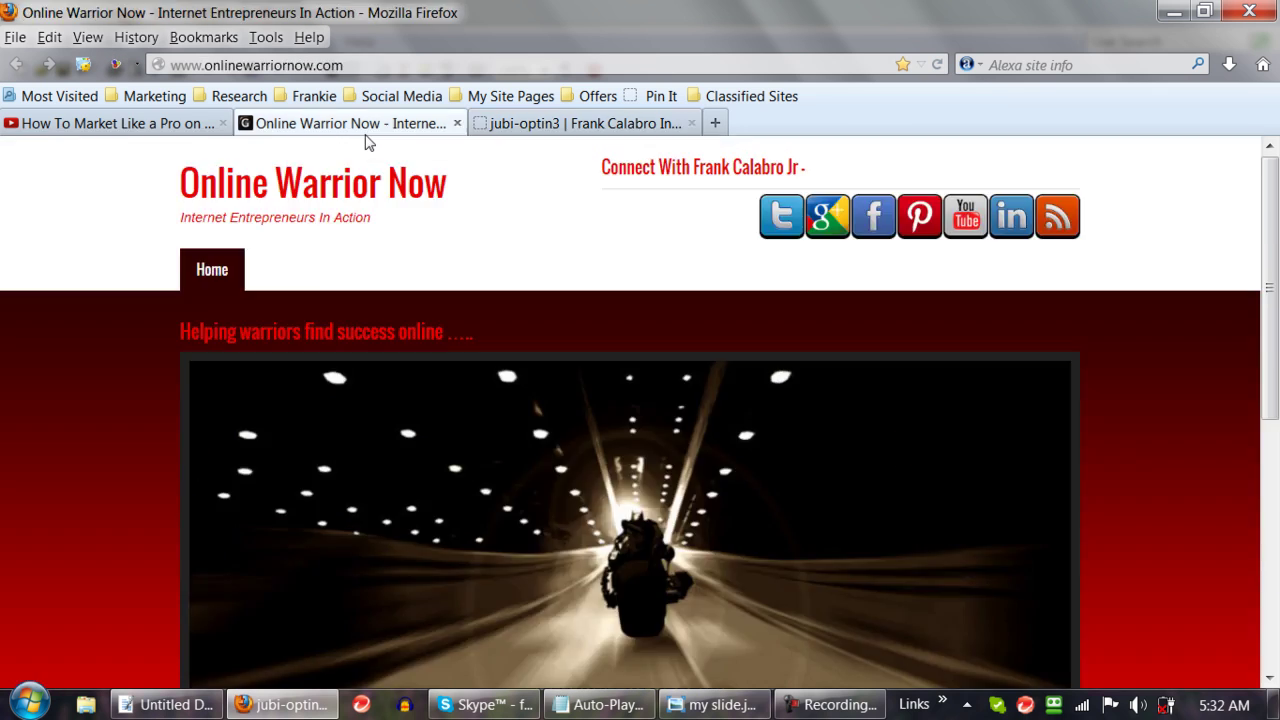